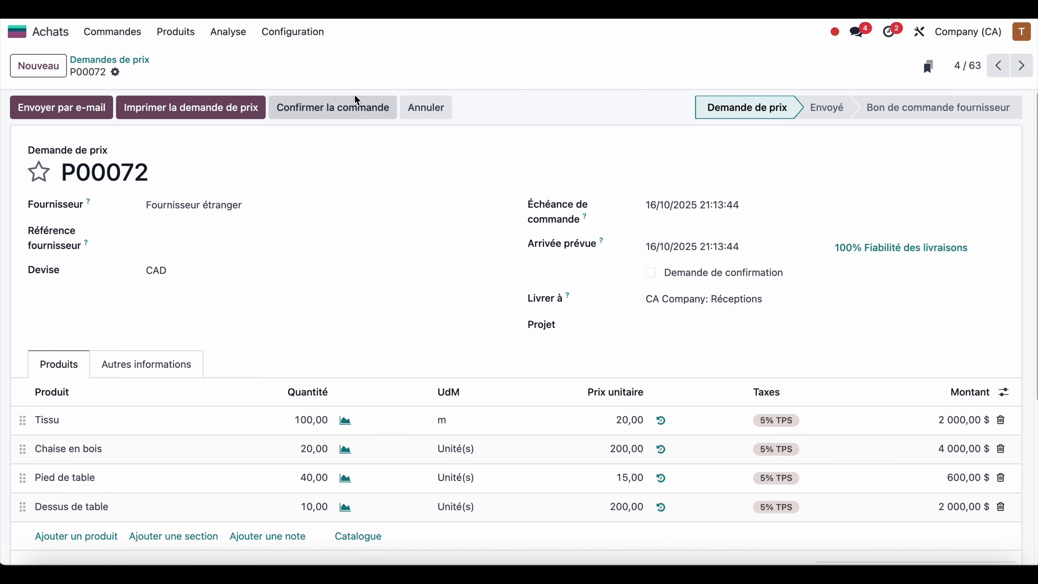
Confirm the foreign supplier's price request as a purchase order and open its receipt
click(331, 107)
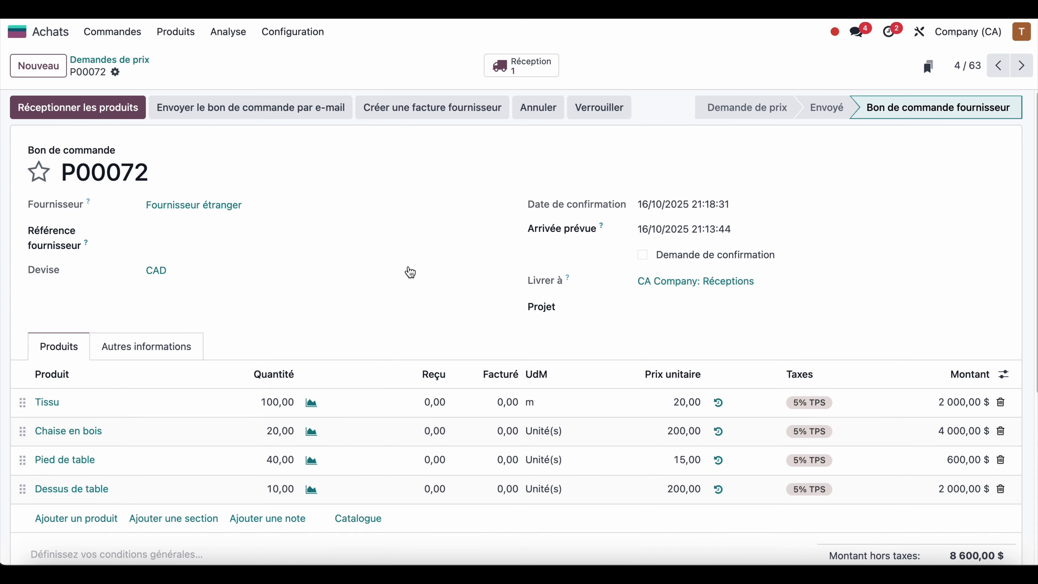
click(527, 71)
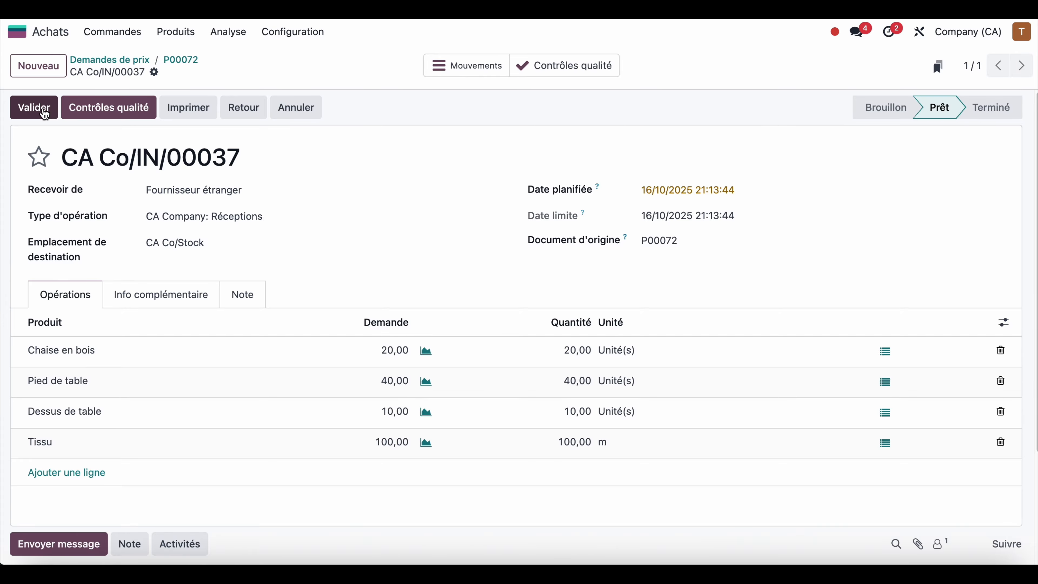
Validate the receipt, passing its quality check with the note "RAS"
click(45, 113)
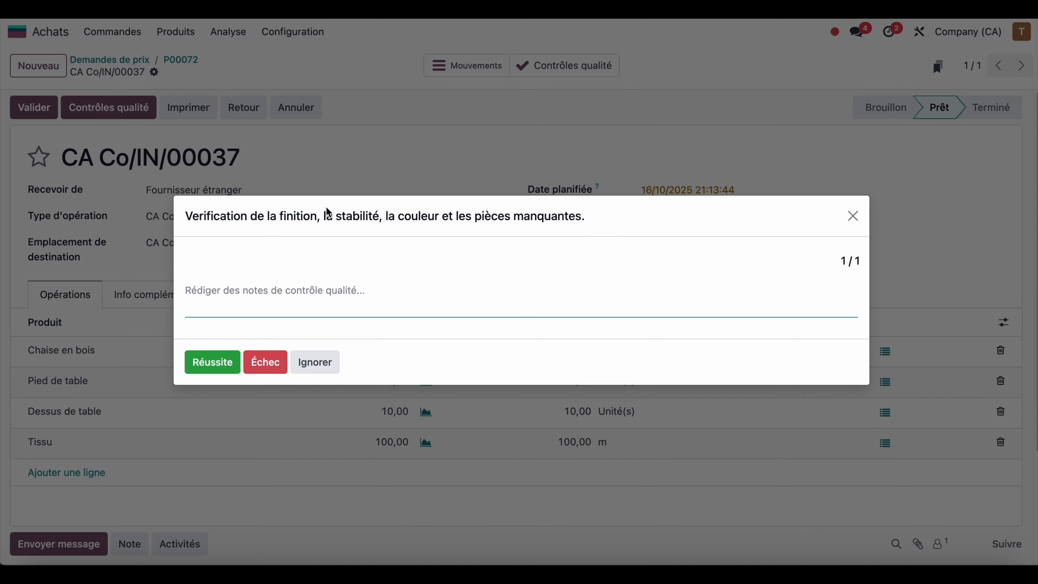
mouse_move(305, 210)
mouse_down()
mouse_move(319, 205)
mouse_move(299, 204)
mouse_up()
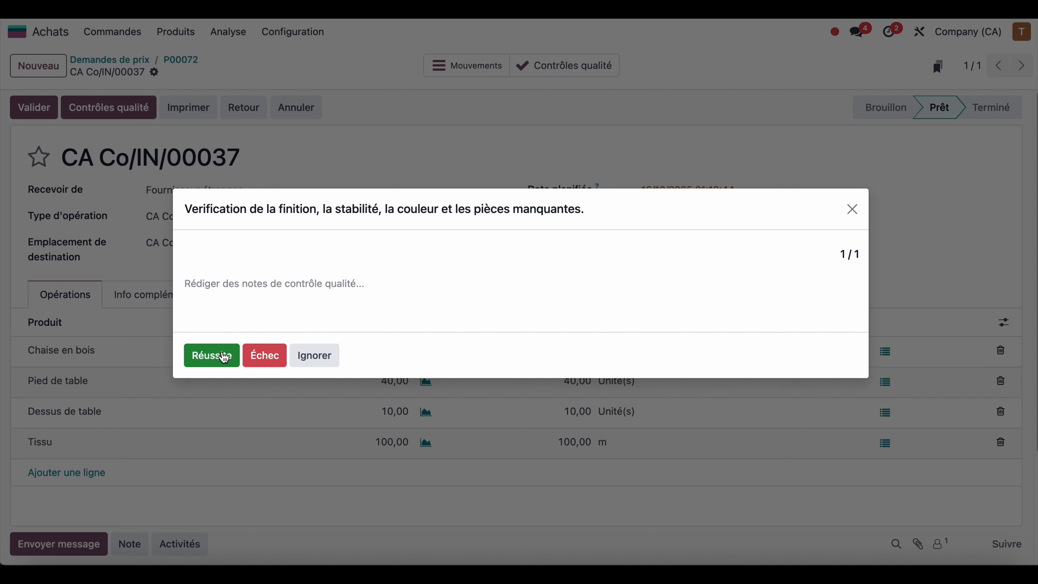
click(238, 302)
text(RAS)
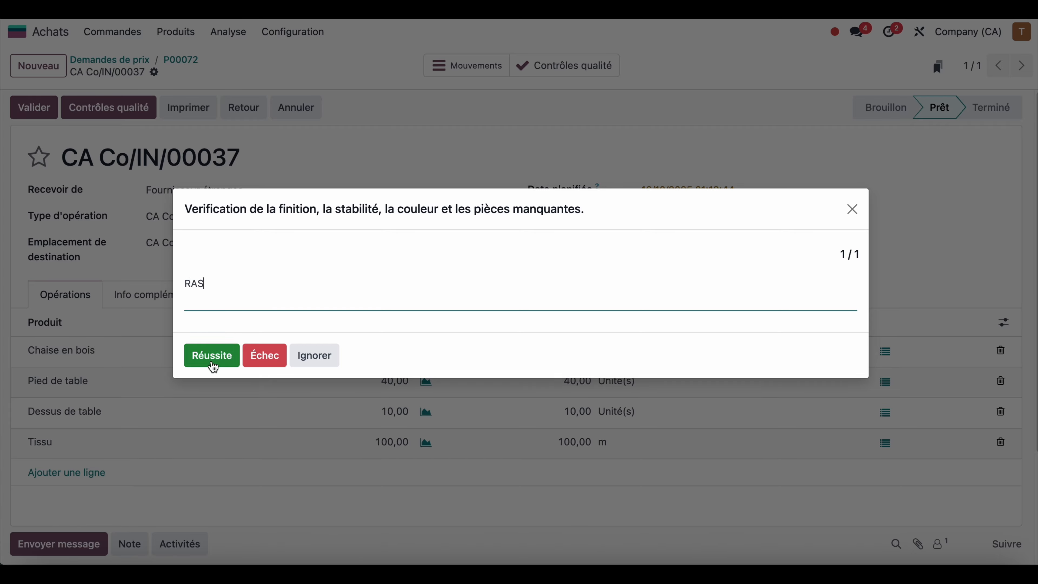
click(208, 362)
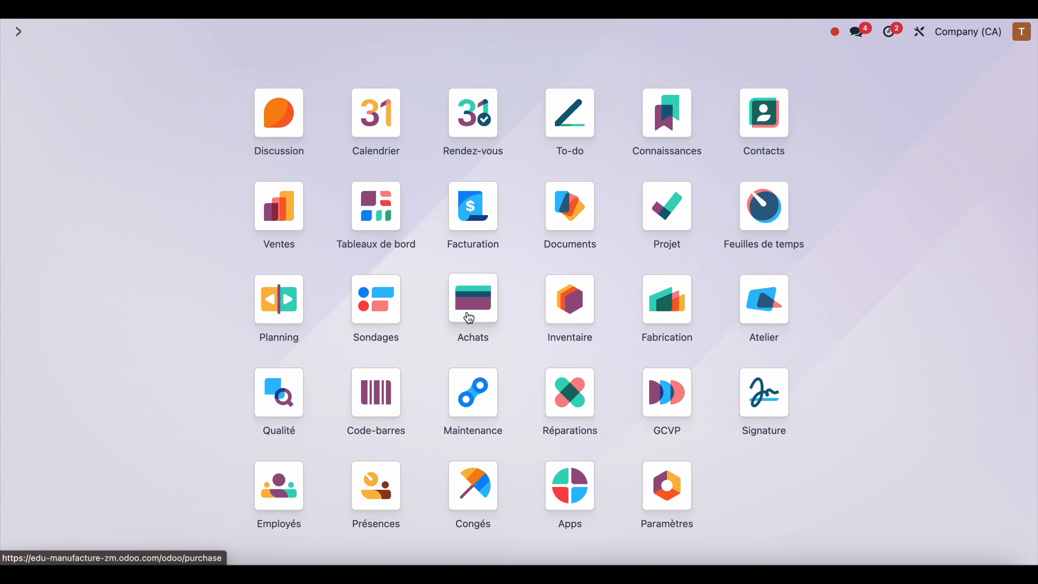
Switch to Facturation and create a new vendor bill with Transporteur as the supplier
click(484, 226)
click(241, 36)
click(264, 57)
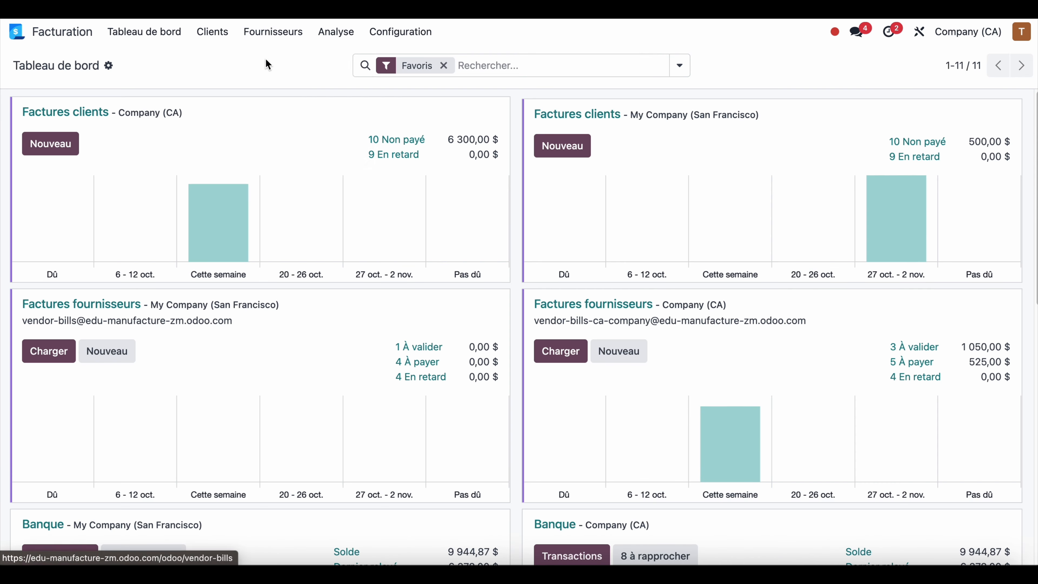
click(25, 70)
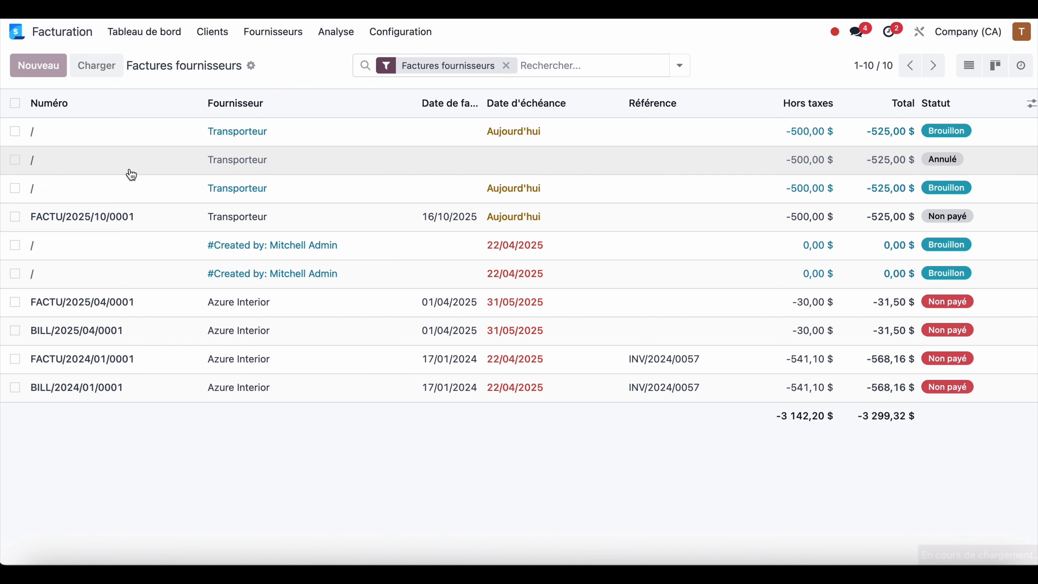
text(tra)
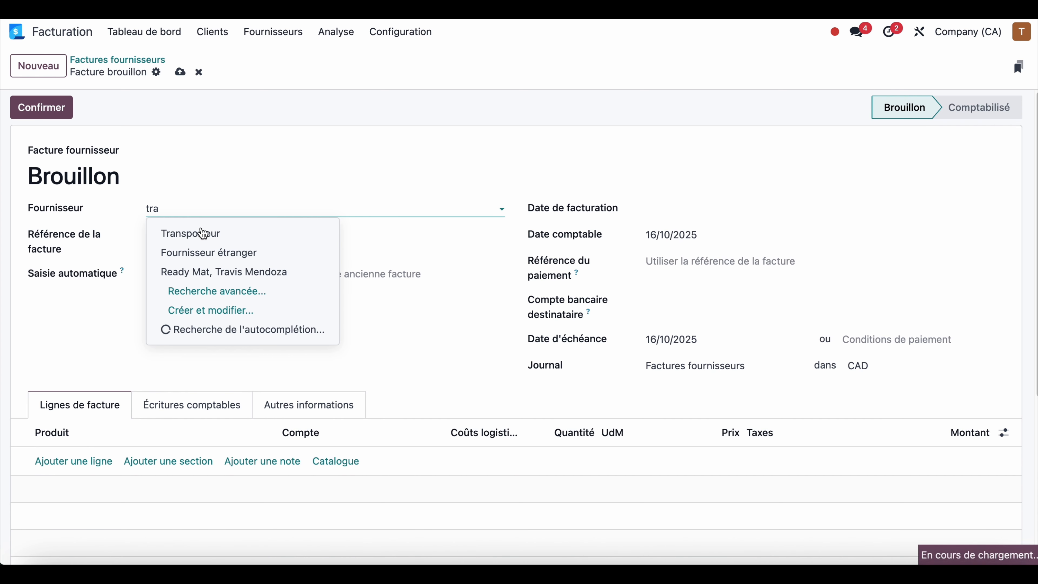
click(204, 232)
Add the product Frais de transport as a line on the draft vendor bill
click(85, 460)
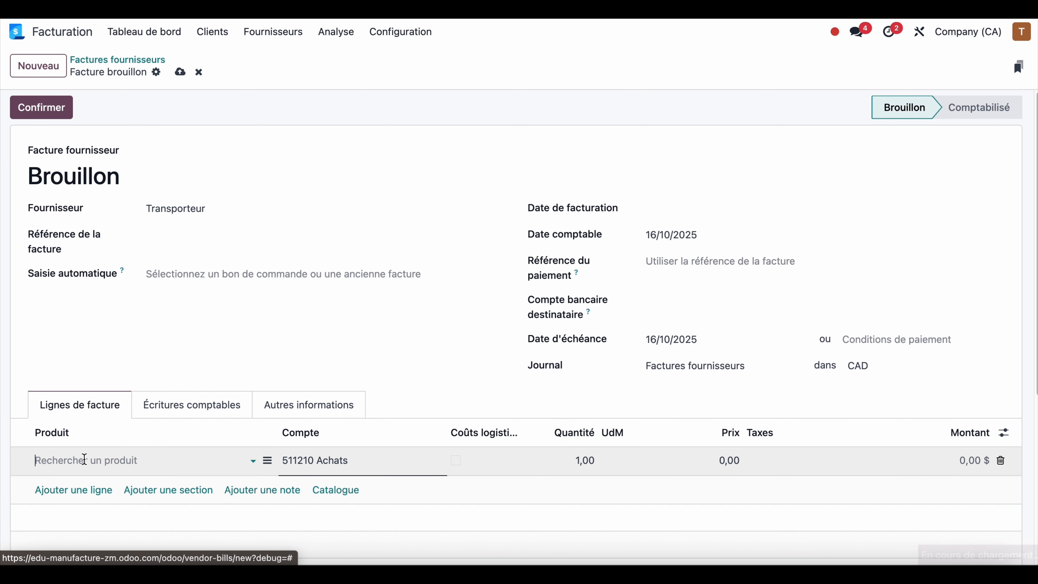
text(tran)
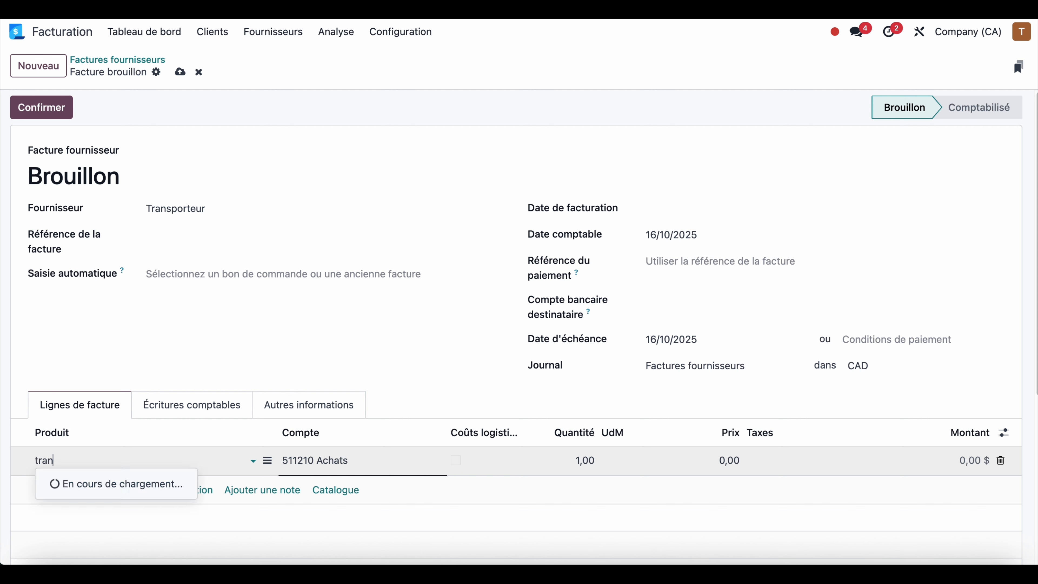
key(Escape)
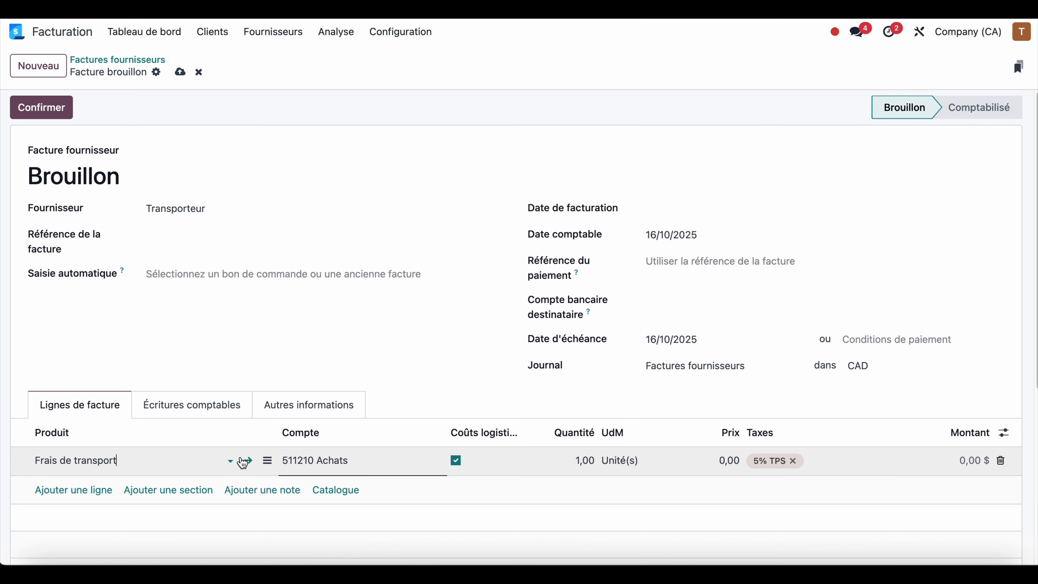
Check the purchase settings of the Frais de transport product and return to the draft bill
click(248, 461)
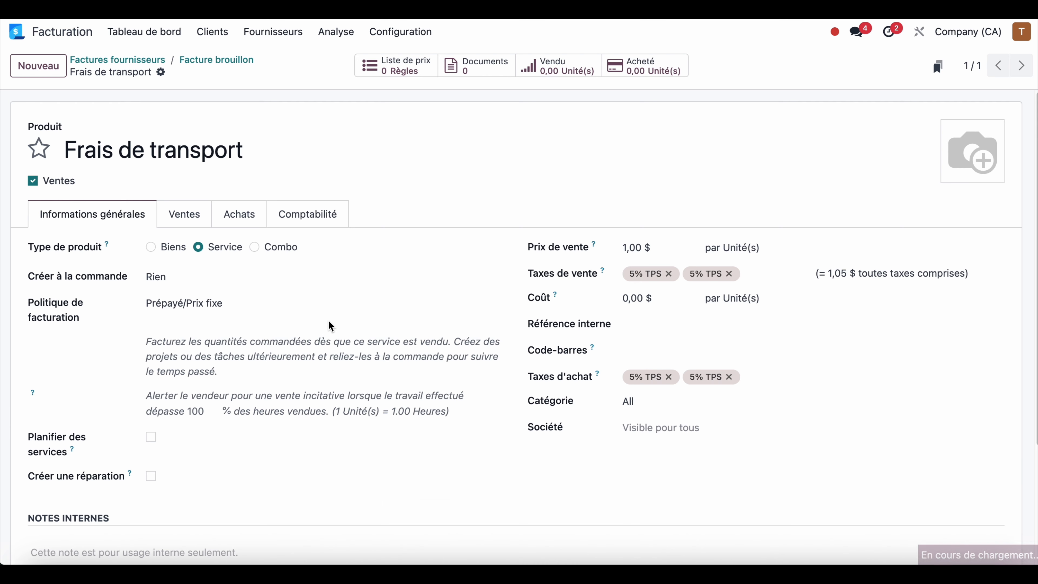
click(244, 216)
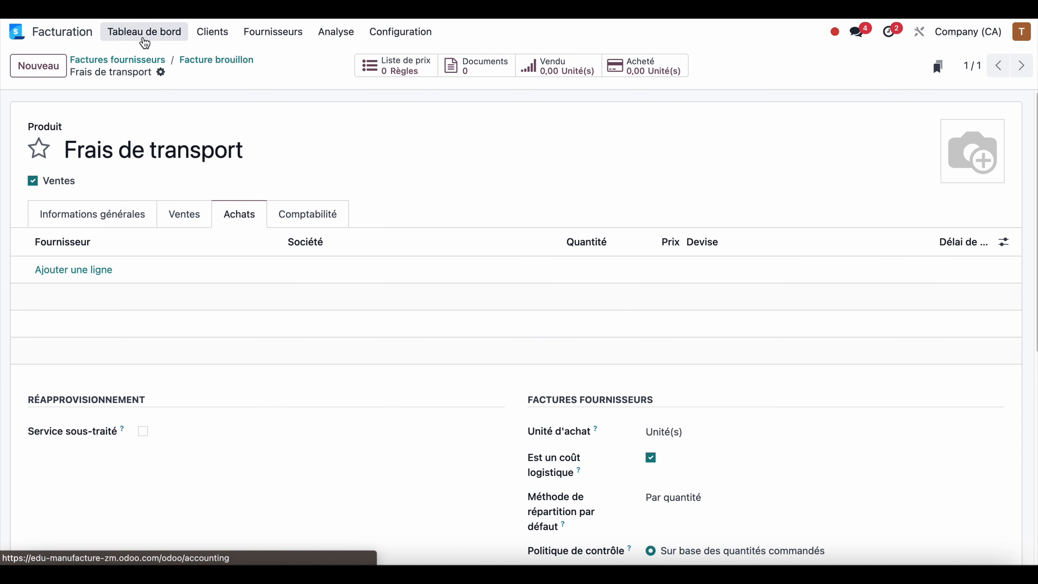
click(196, 60)
Set the price of the Frais de transport line to 500 and save the bill
click(686, 461)
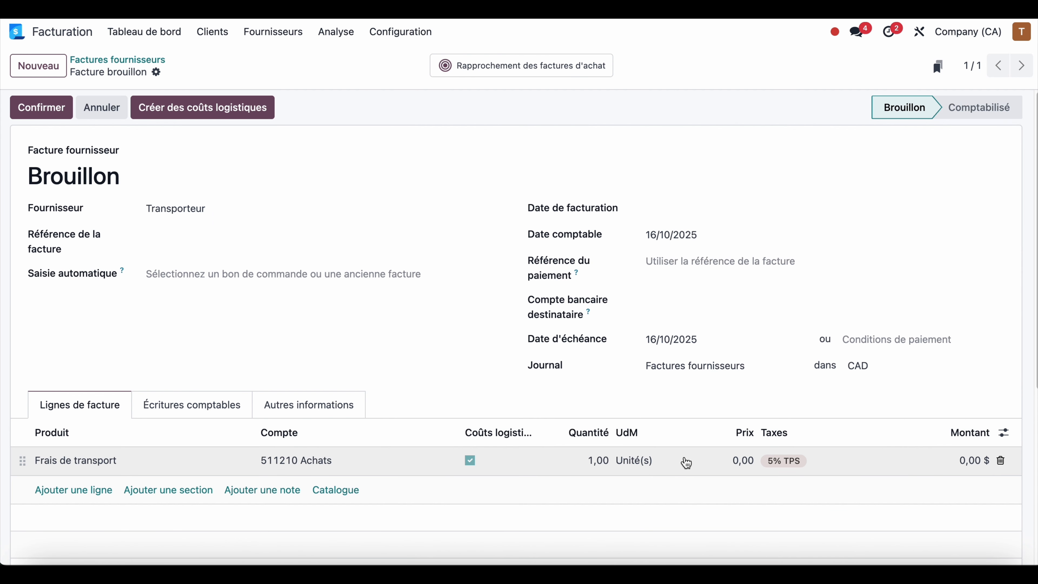
text(6)
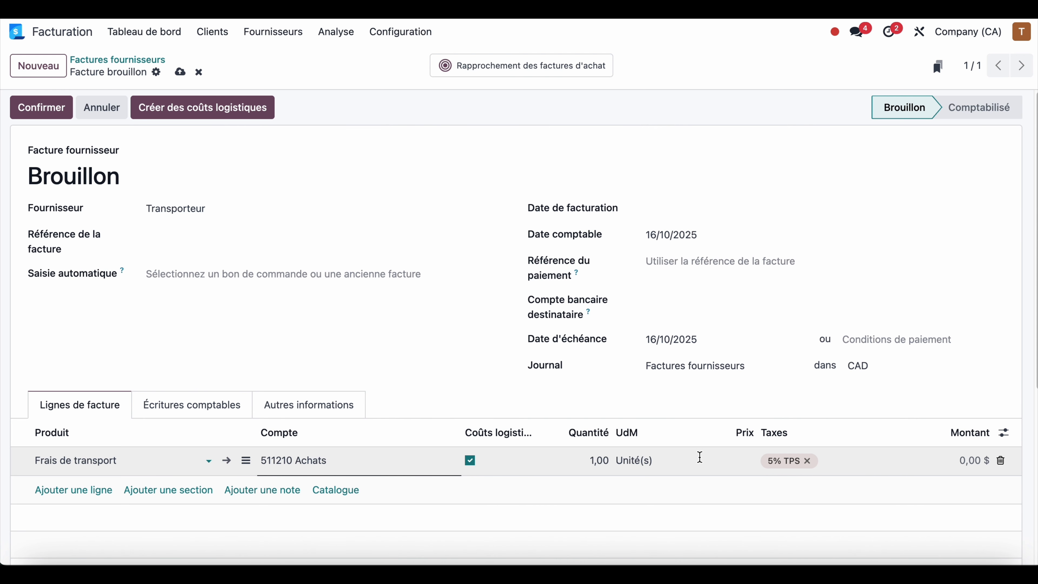
text(00)
click(497, 377)
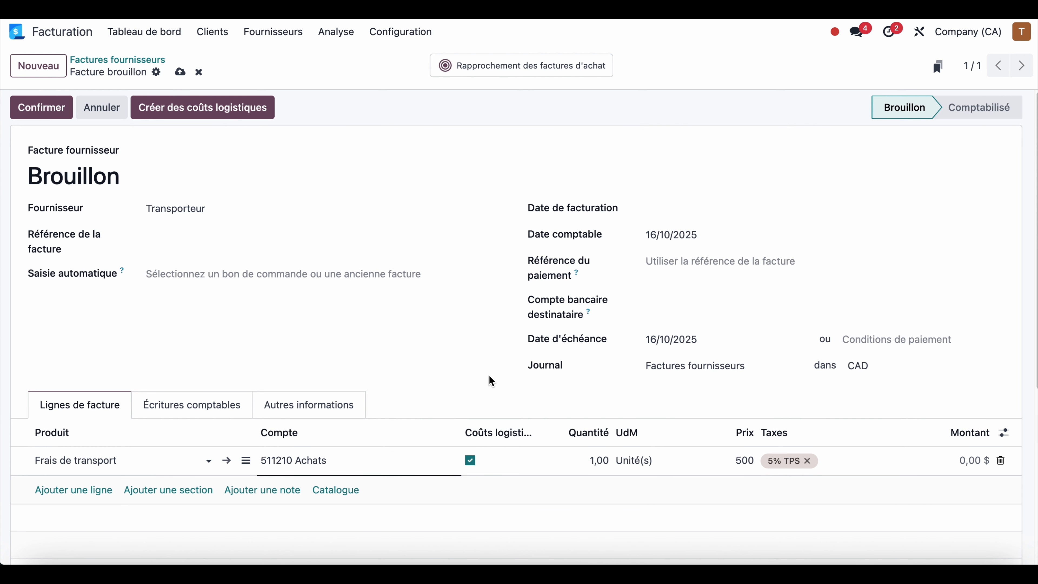
click(180, 72)
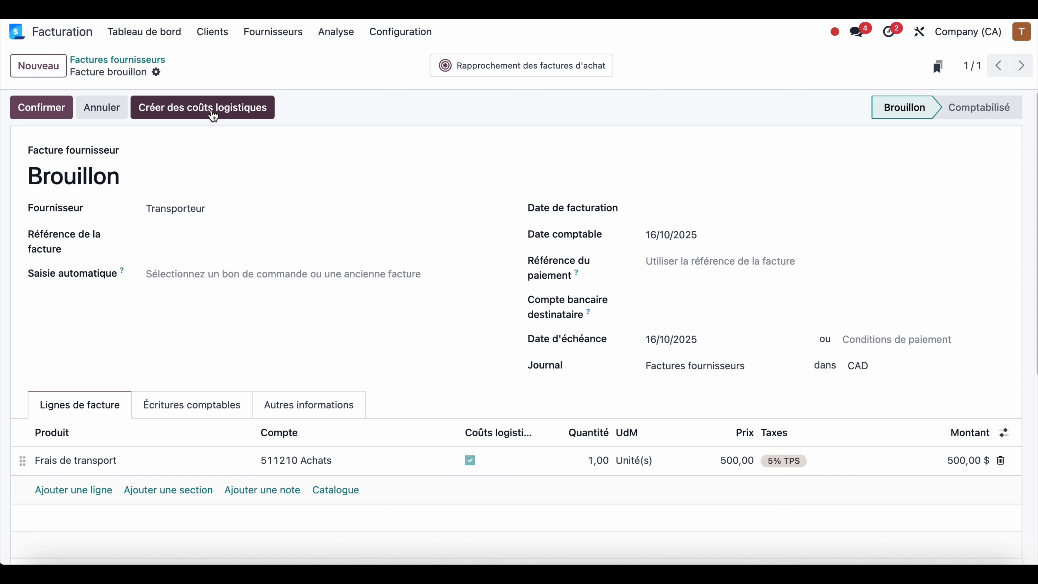
Create a landed cost from the draft bill and review its split method options, keeping Par quantité
click(234, 116)
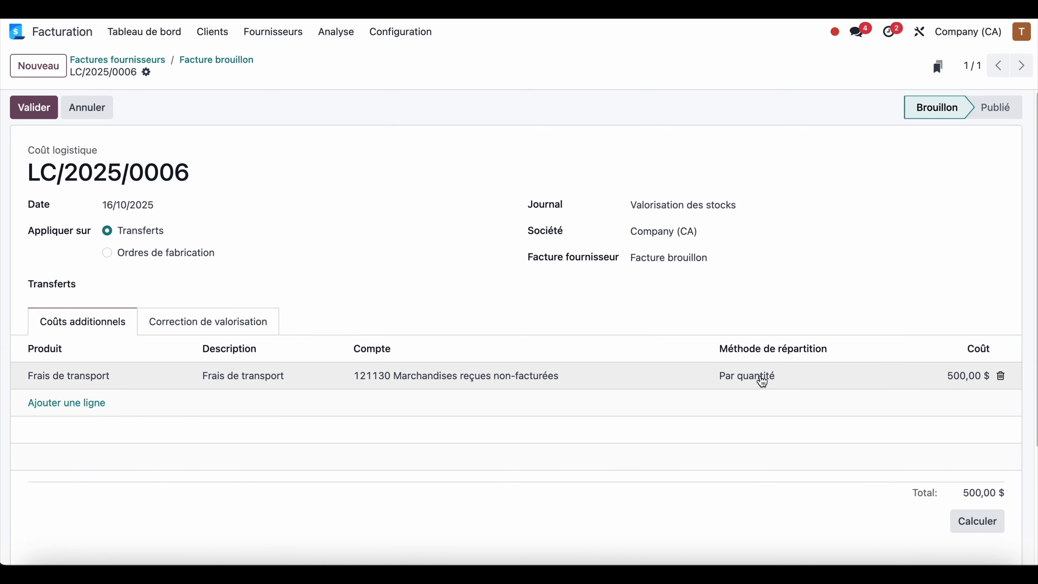
click(752, 373)
click(753, 373)
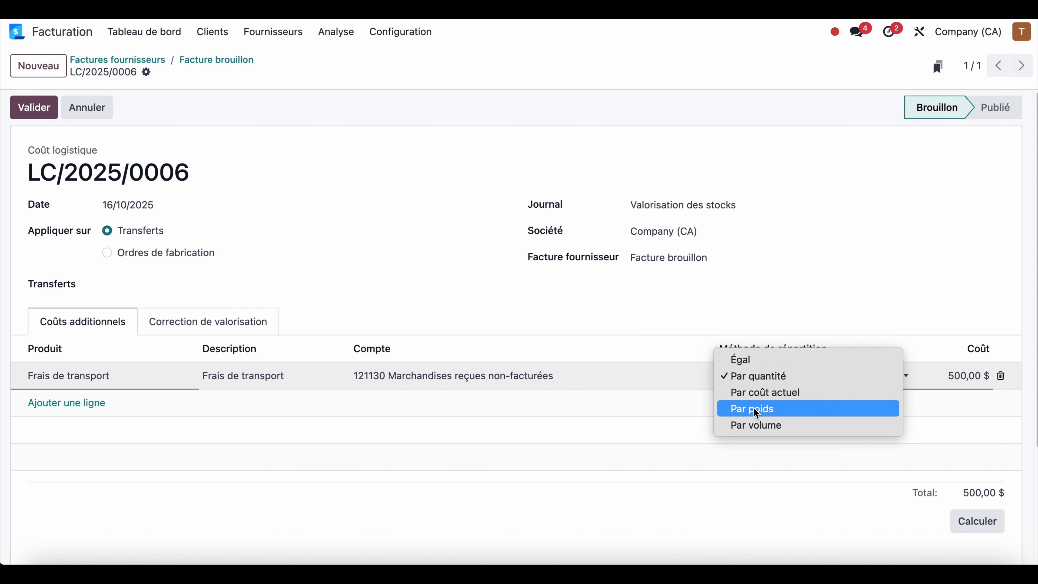
click(819, 303)
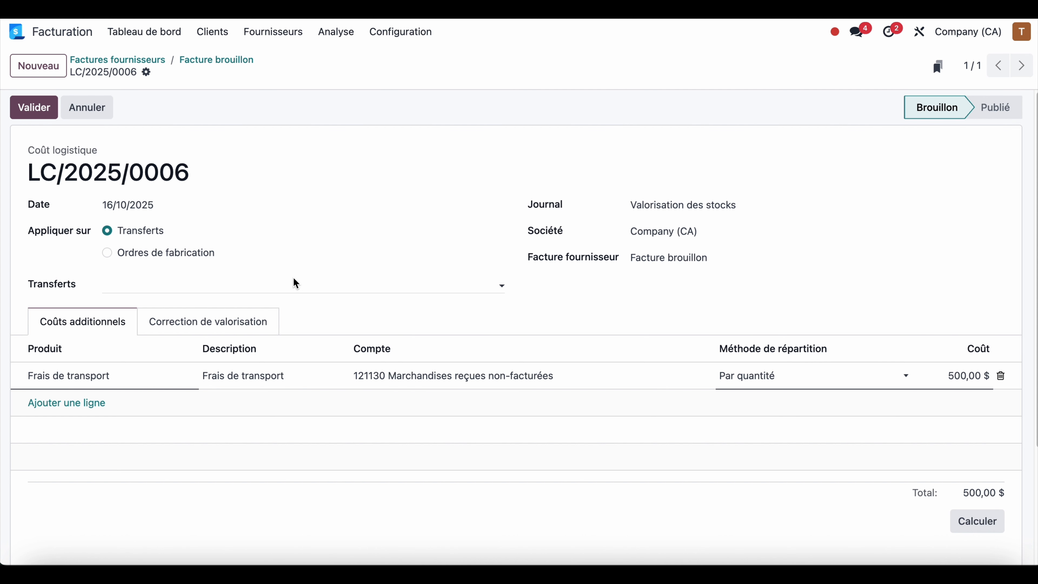
Assign the receipt CA Co/IN/00037 as the landed cost's transfer, save it and compute the cost distribution
click(151, 285)
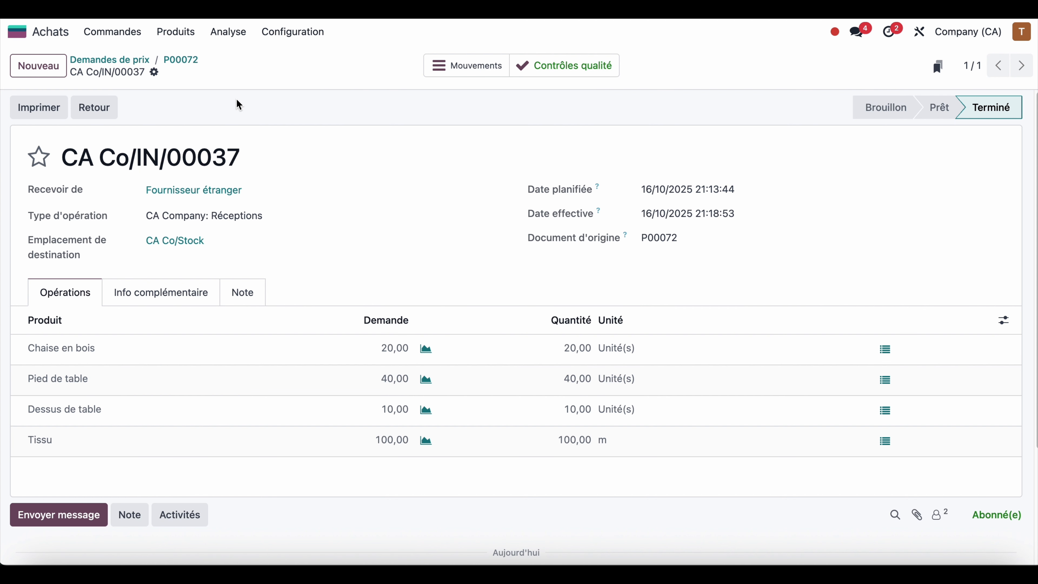
triple_click(194, 153)
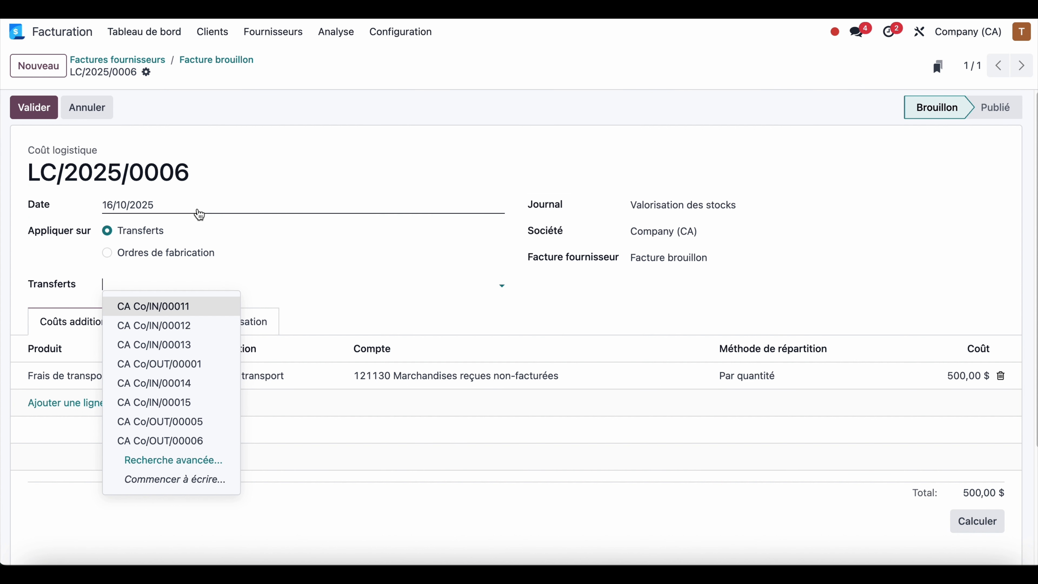
text(CA Co/IN/00037)
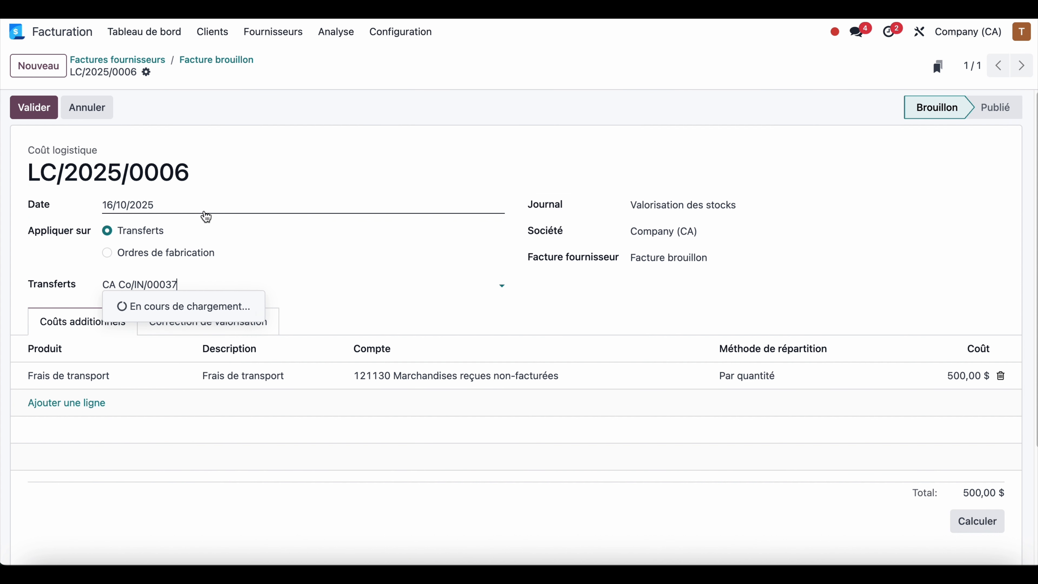
click(160, 304)
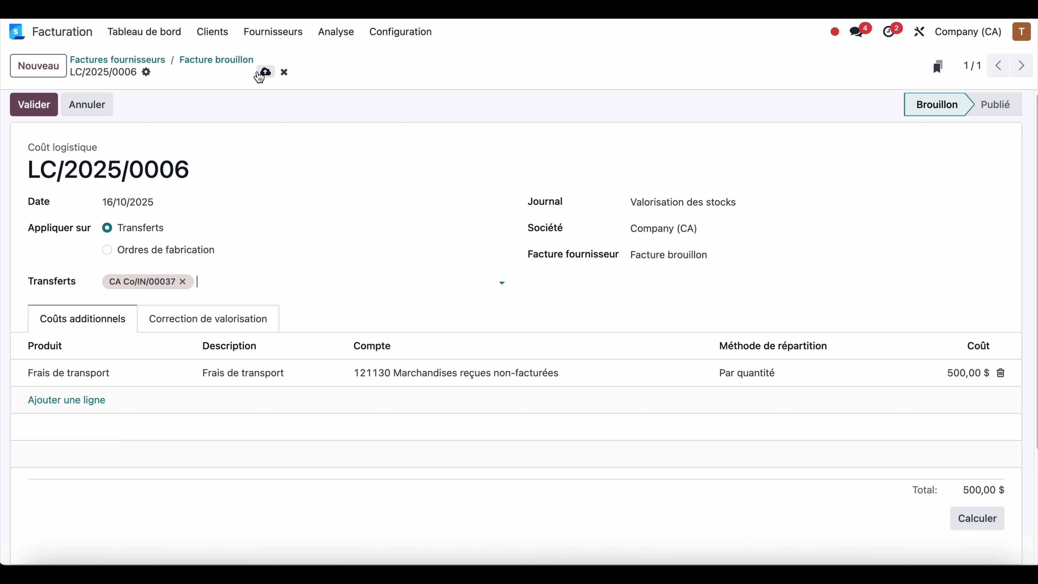
click(266, 72)
click(977, 517)
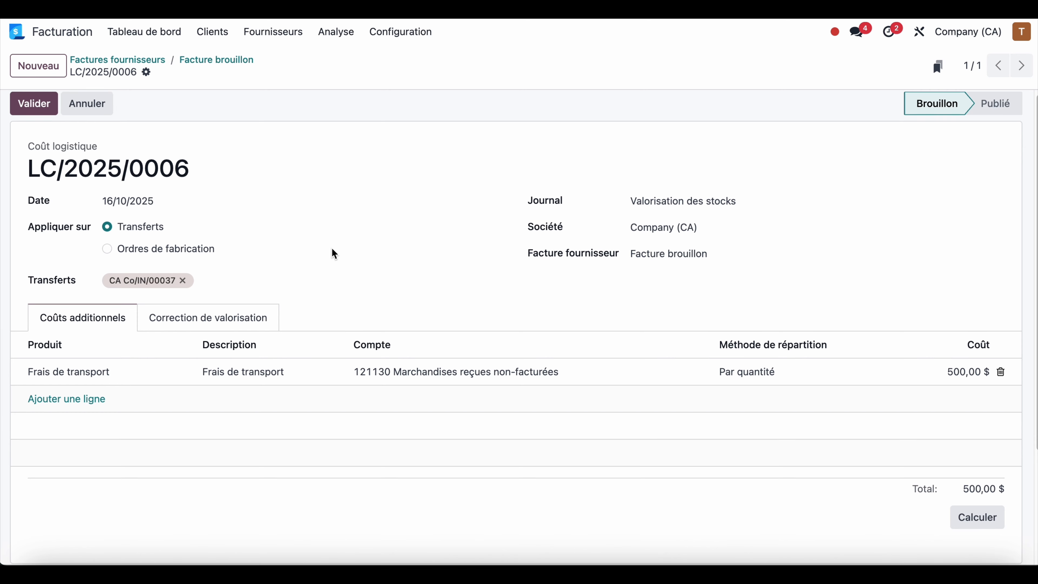
Examine the landed cost's valuation corrections and additional costs, as well as the Tissu product's unit cost
click(229, 320)
scroll(246, 297, down, 2)
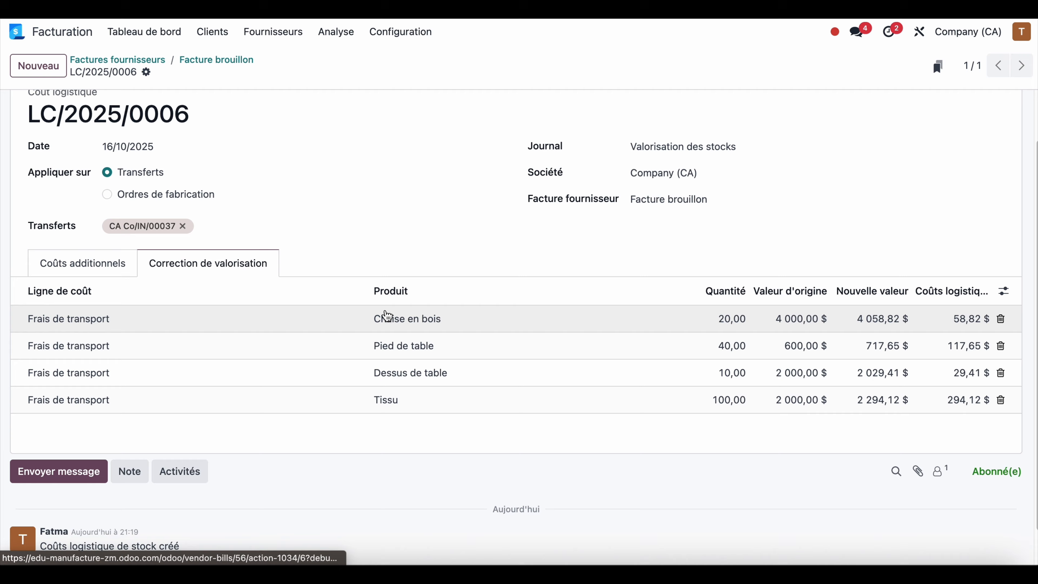
click(412, 409)
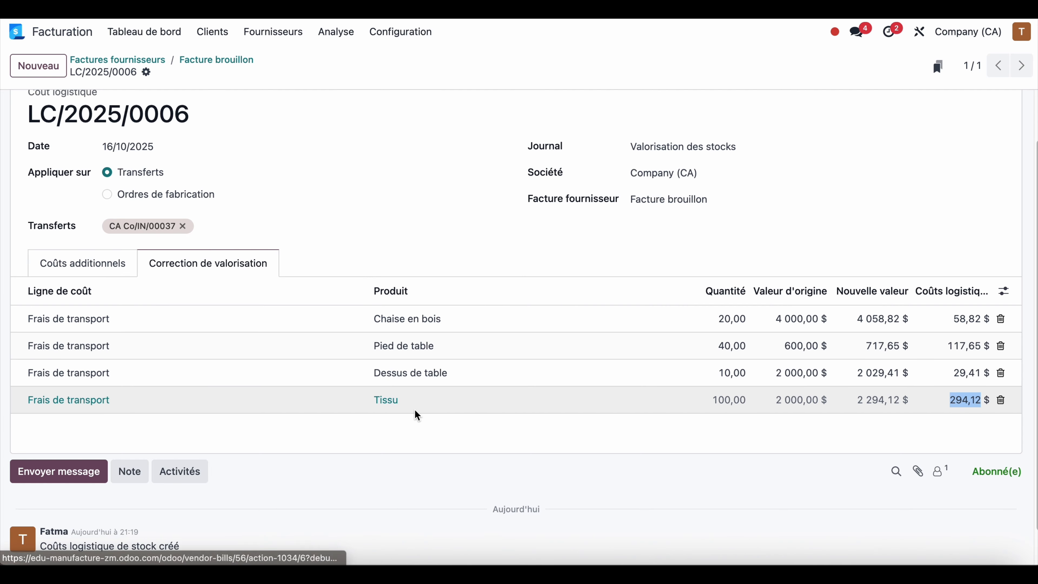
click(387, 404)
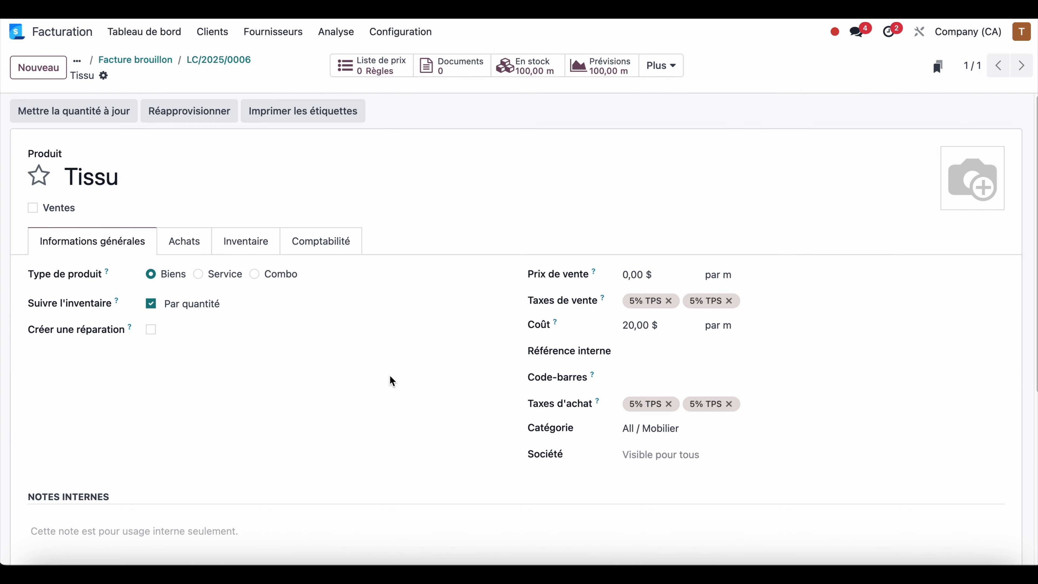
click(644, 328)
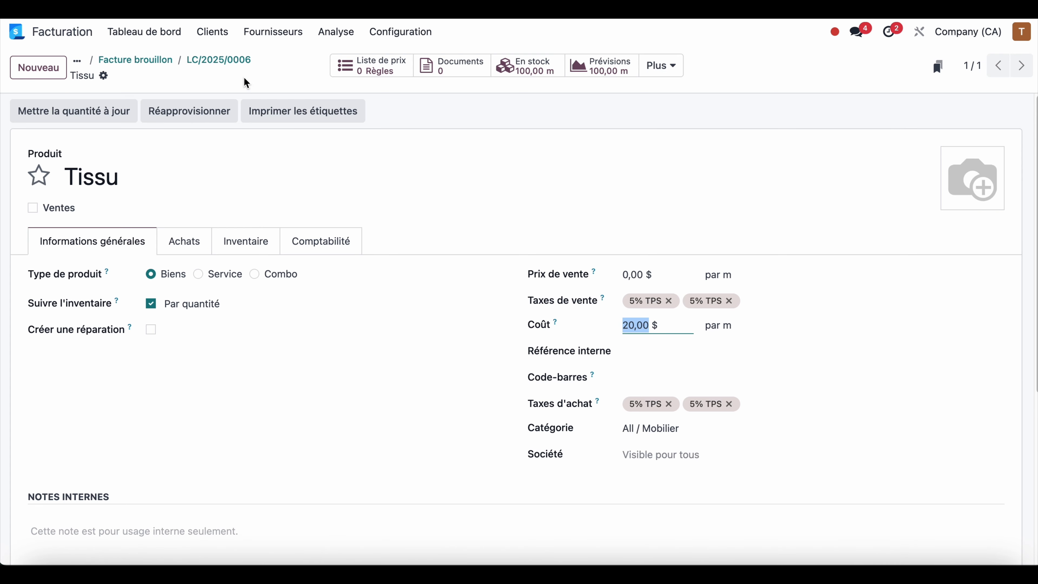
click(227, 73)
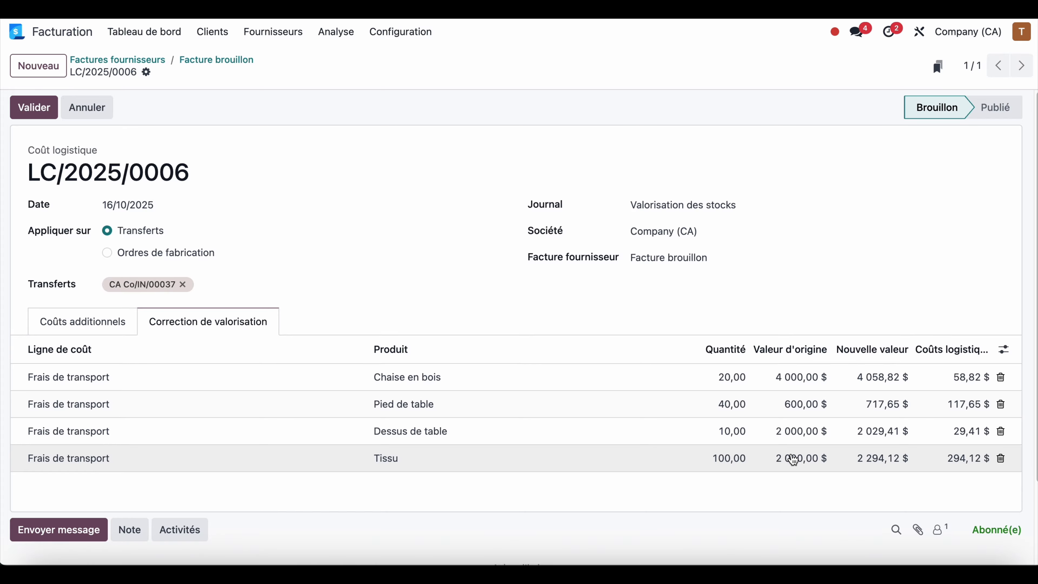
click(125, 316)
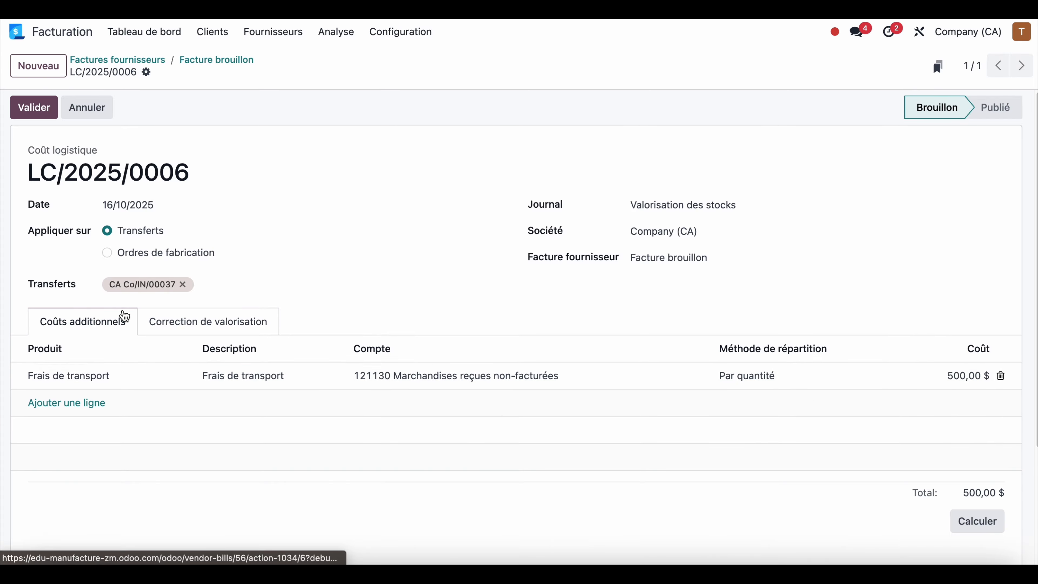
click(228, 329)
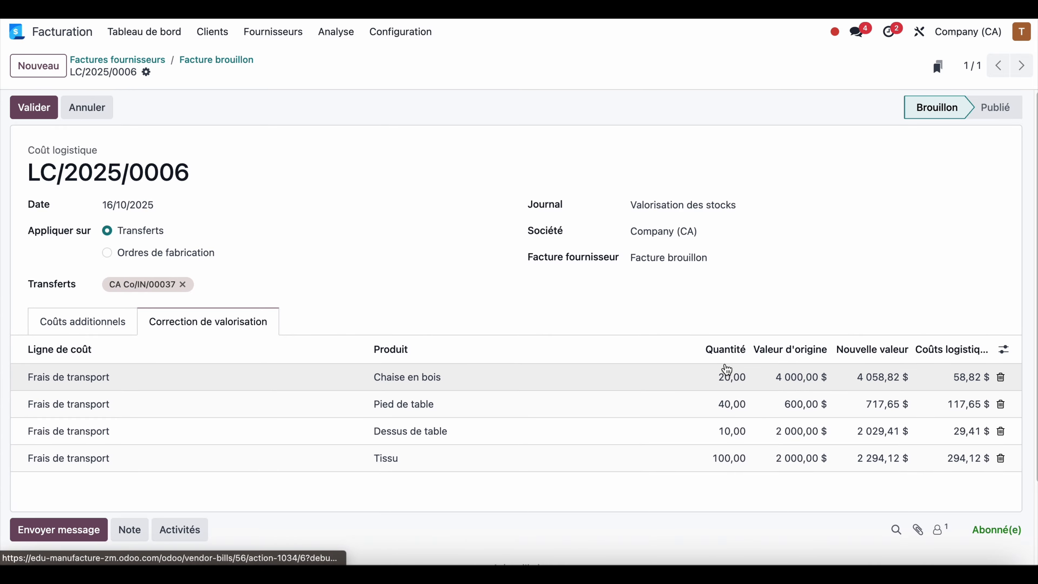
In the Calculator app, divide the 500 $ transport fee by the total received quantity of 170
click(891, 572)
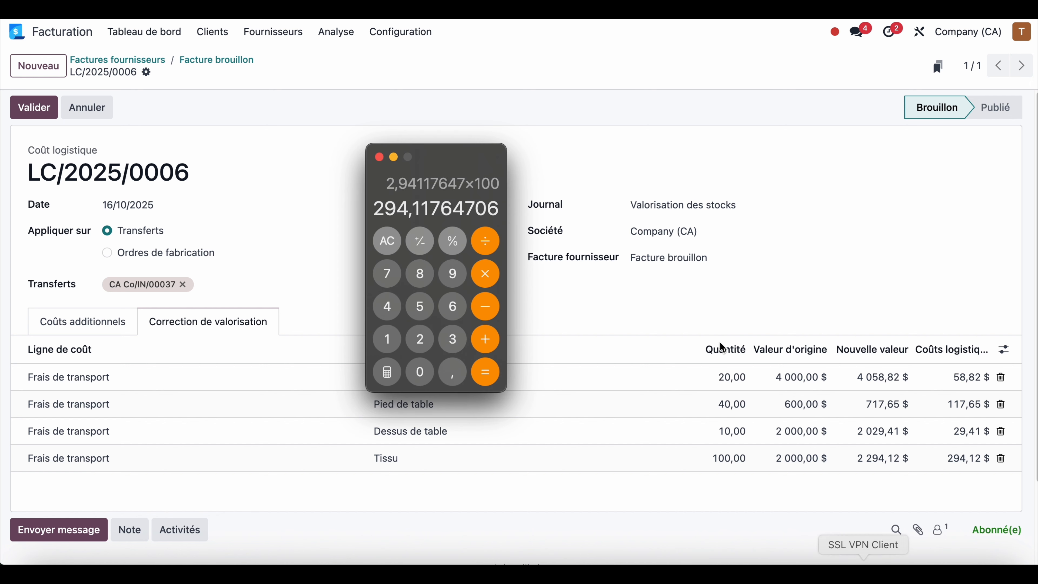
click(387, 240)
click(388, 340)
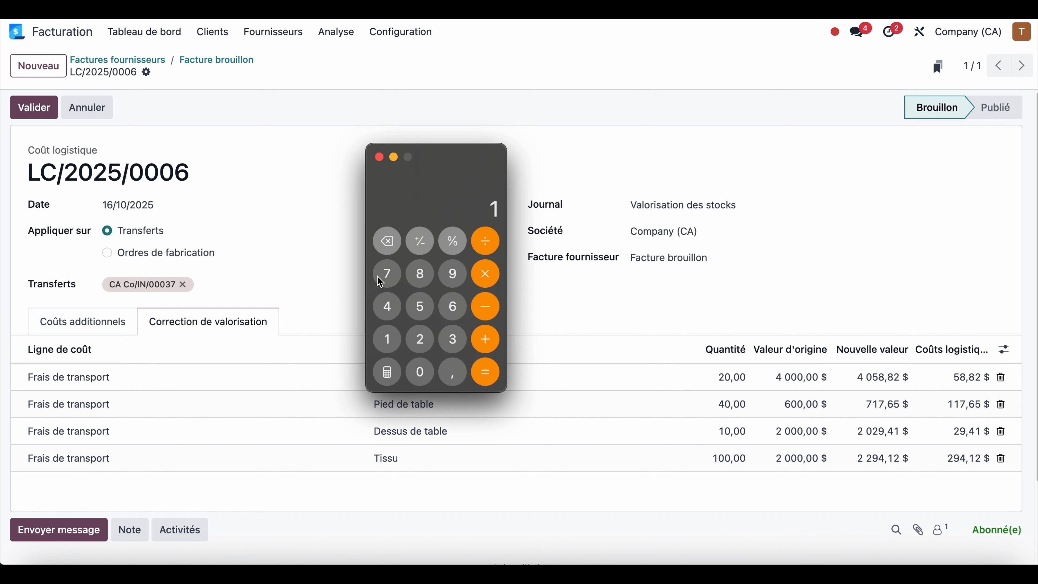
click(380, 281)
key(Escape)
click(417, 304)
double_click(419, 372)
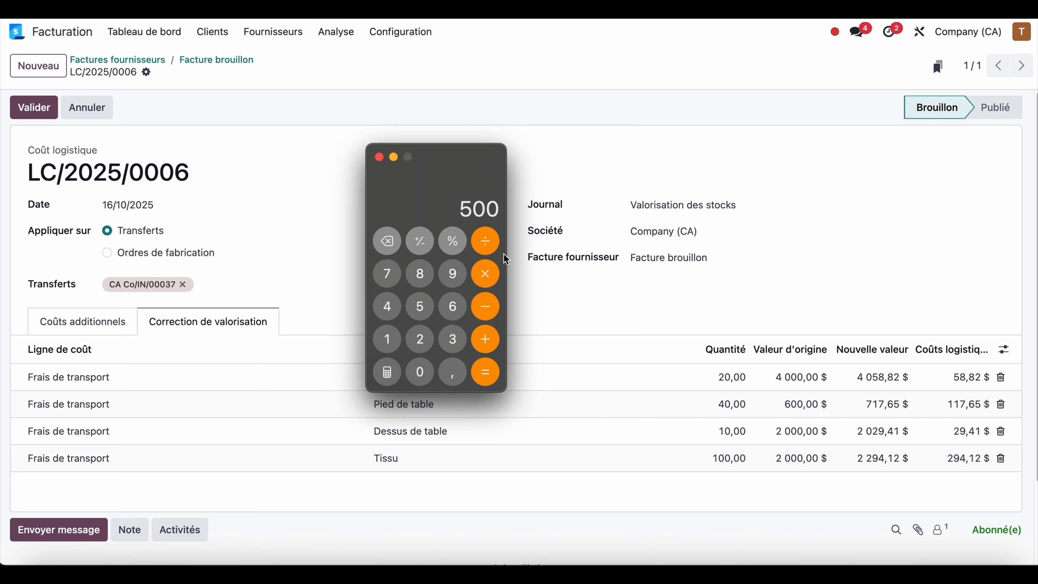
click(448, 240)
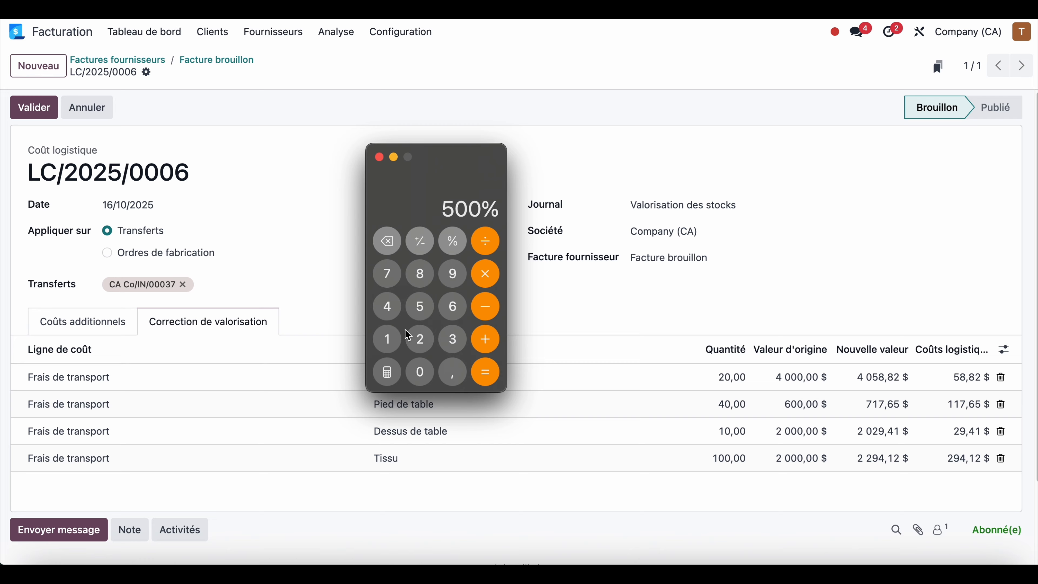
click(395, 247)
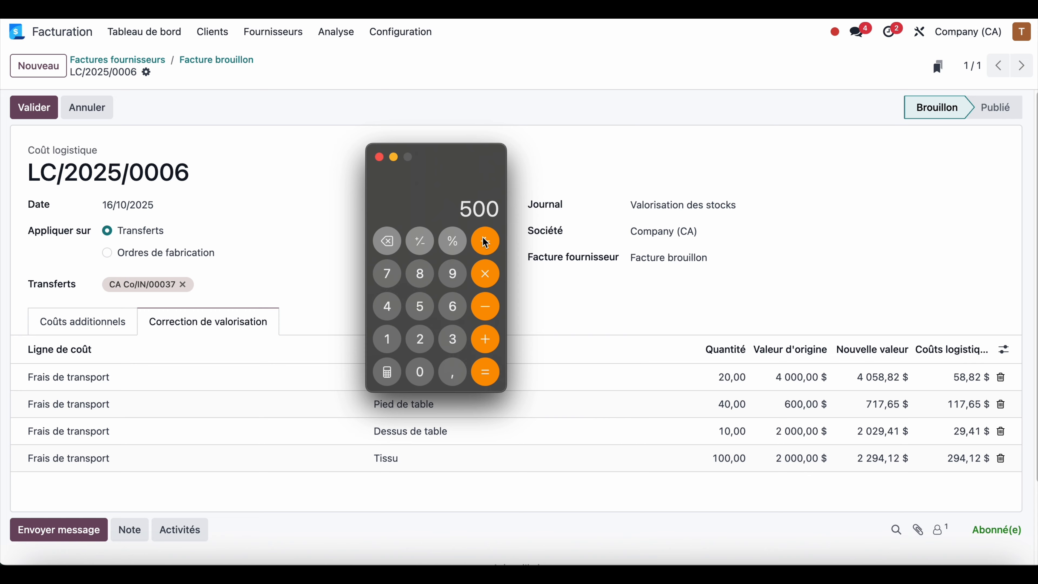
click(485, 244)
click(387, 342)
click(387, 280)
click(421, 367)
click(492, 373)
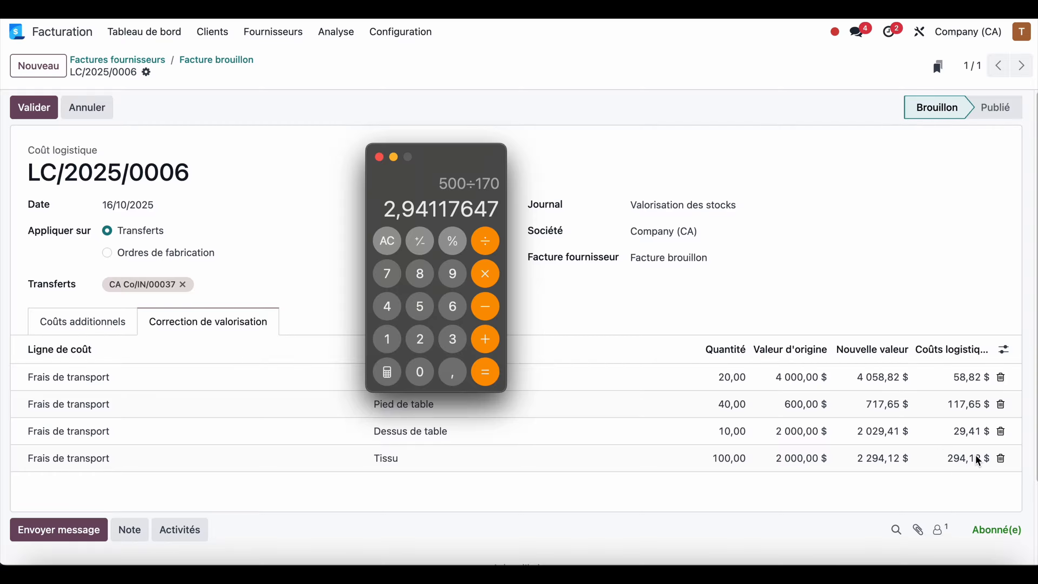
Multiply the calculated per-unit transport cost by 100 for the Tissu quantity
click(482, 276)
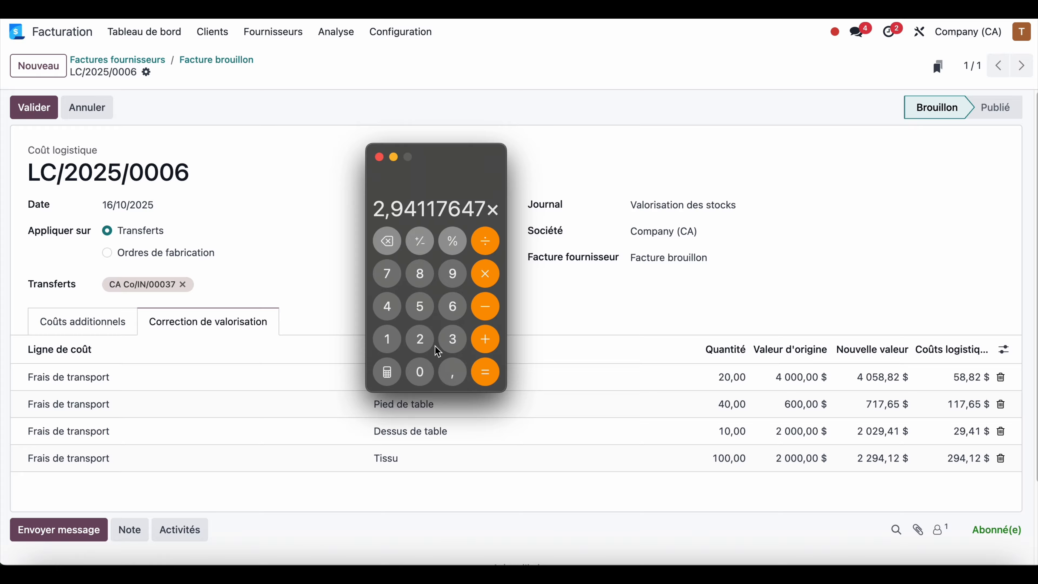
click(392, 341)
double_click(418, 371)
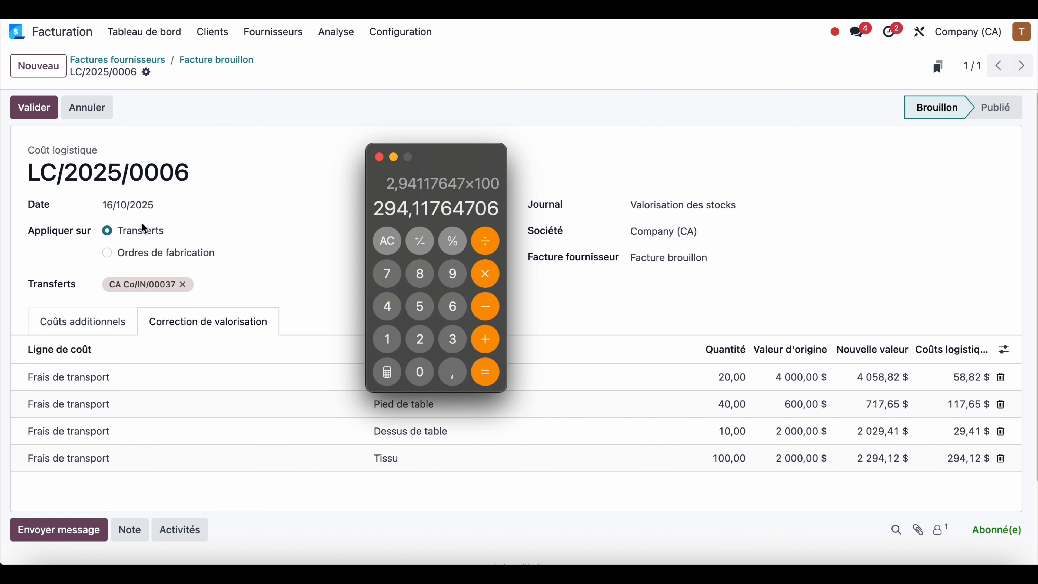
Validate landed cost LC/2025/0006 in Odoo and review its stock valuation entries
click(267, 271)
click(29, 107)
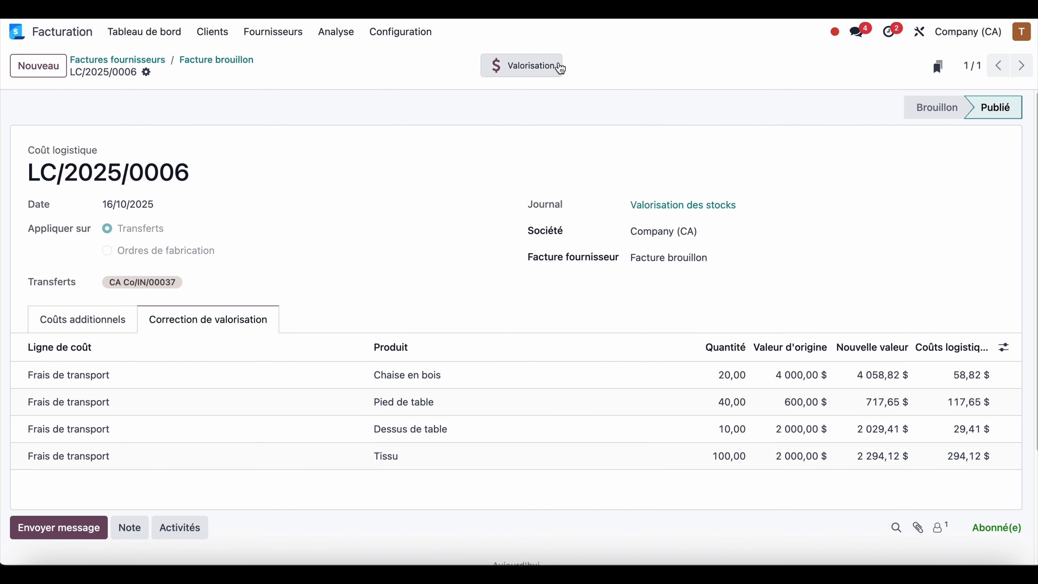
click(507, 69)
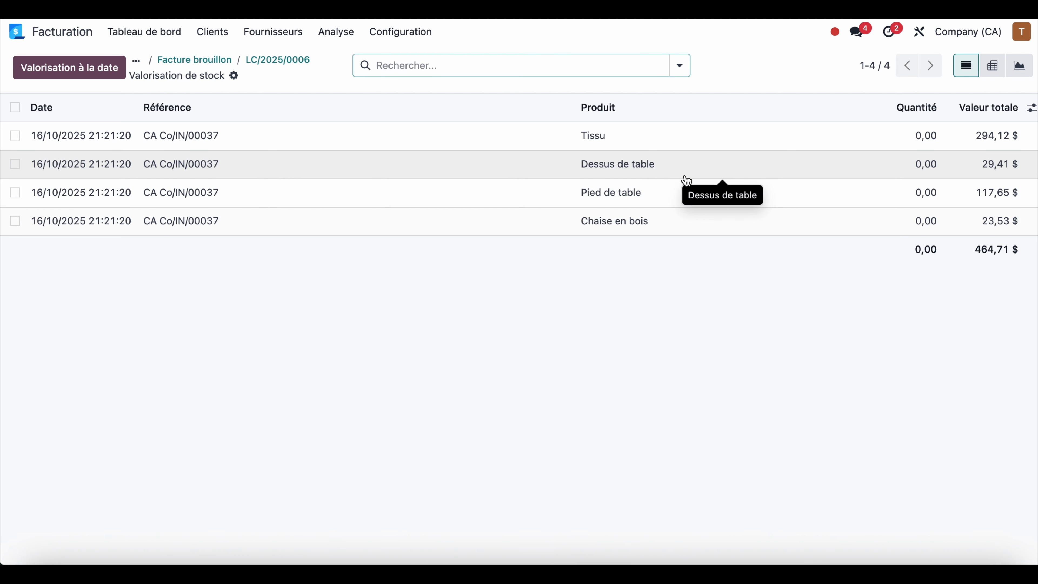
click(268, 63)
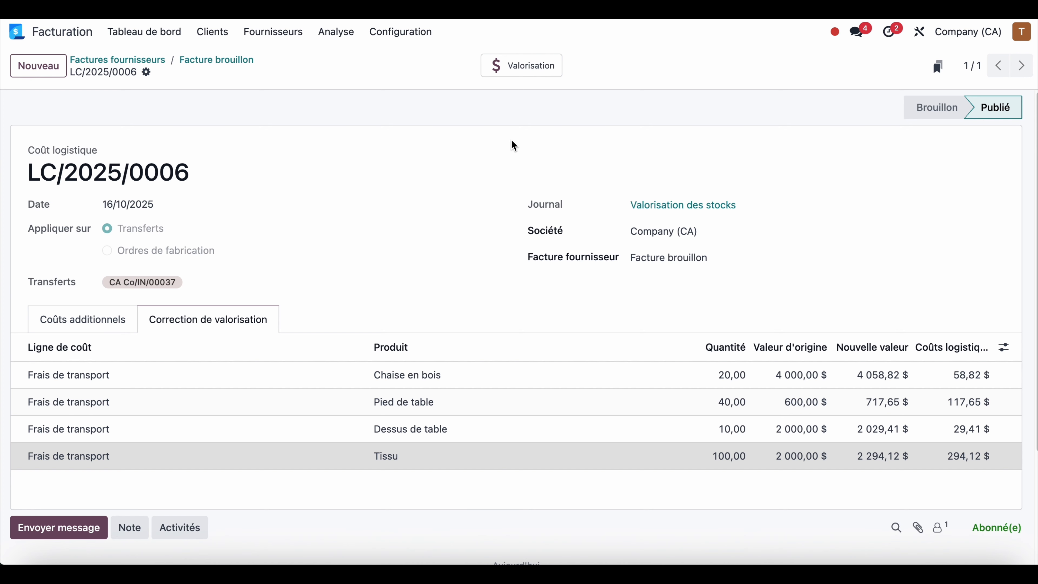
click(521, 64)
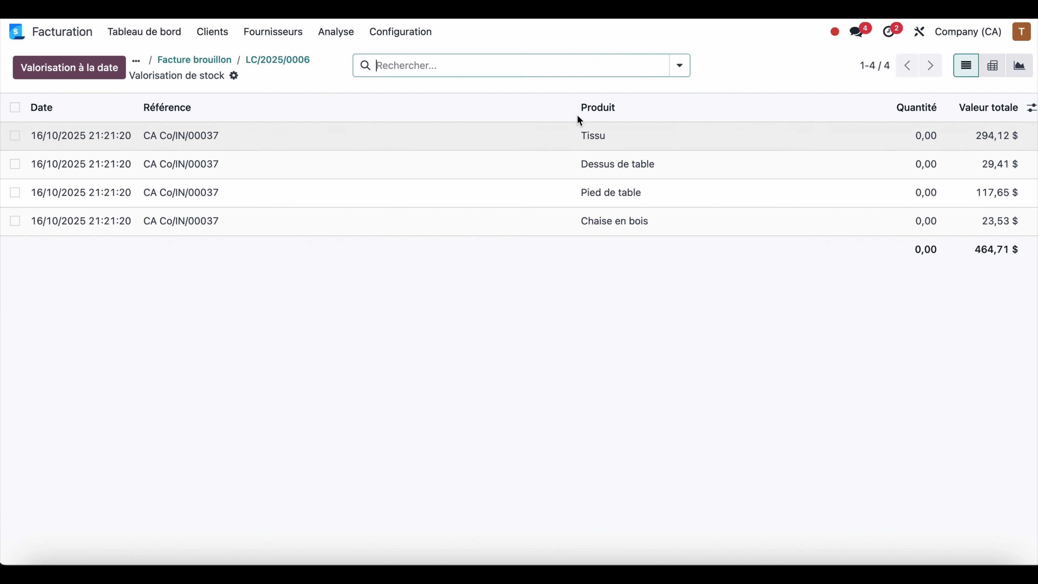
Open the Tissu product through receipt CA Co/IN/00037, check its unit cost and return to the receipt
click(567, 137)
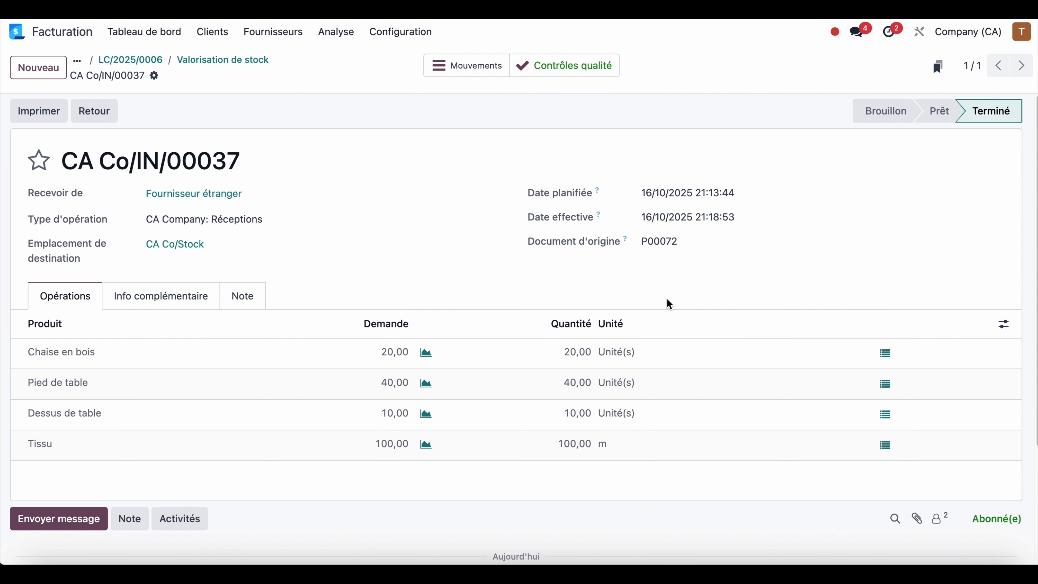
click(119, 446)
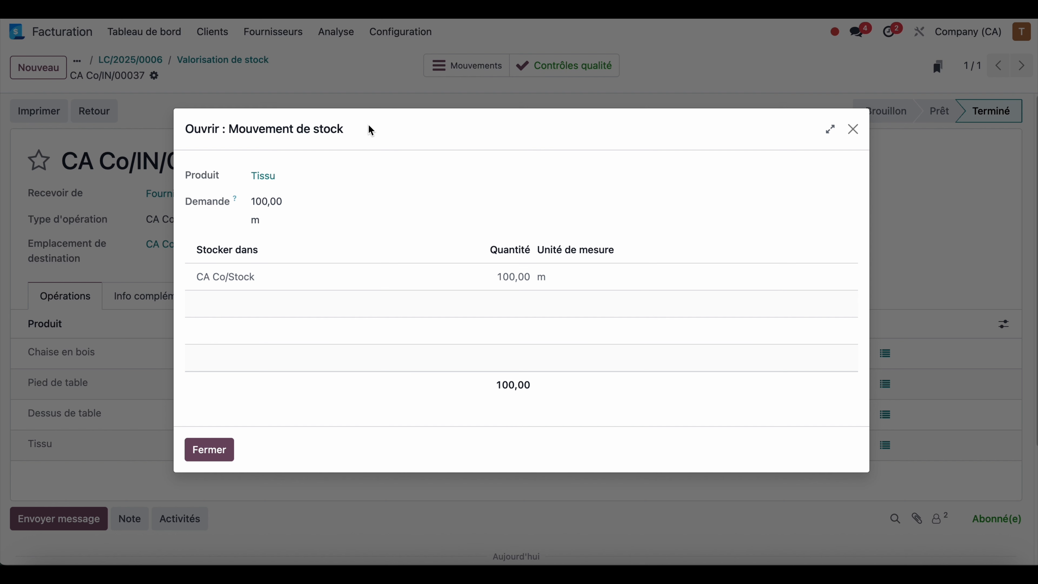
click(263, 176)
click(626, 325)
click(631, 325)
drag(637, 326, 650, 327)
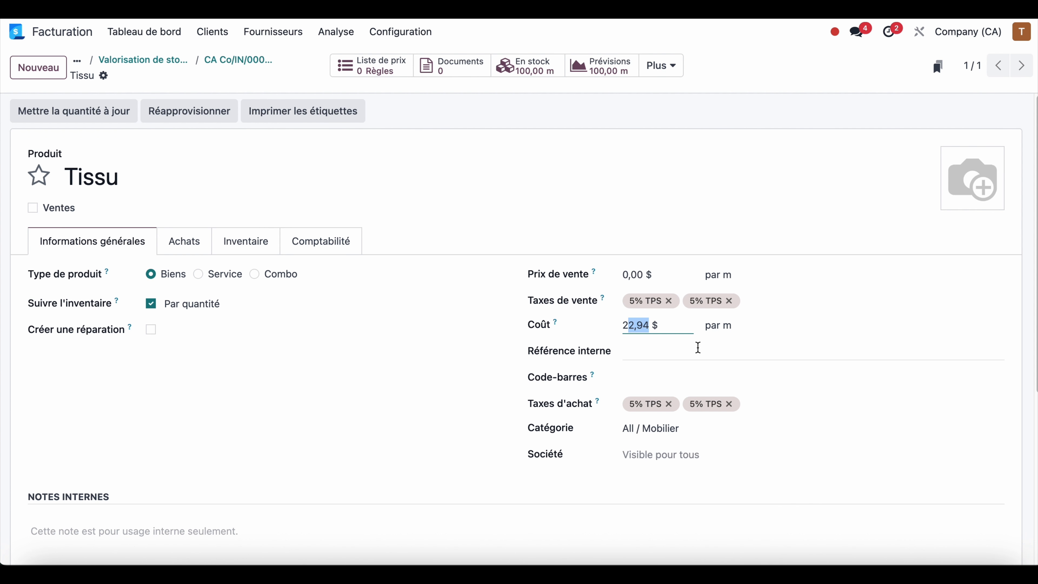
click(464, 358)
click(237, 61)
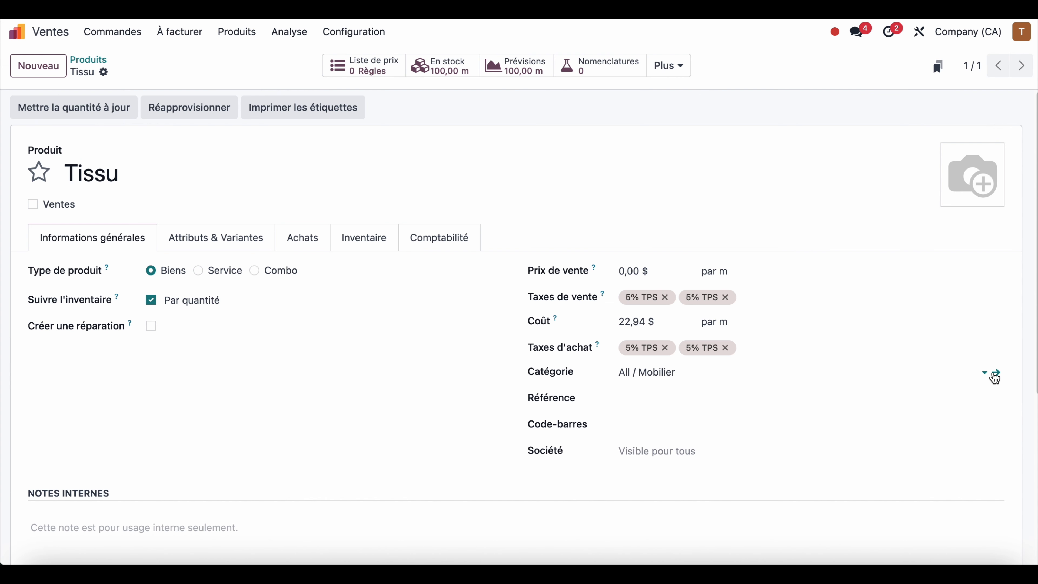
Check the costing method of Tissu's product category All / Mobilier, then return to the receipt
click(995, 373)
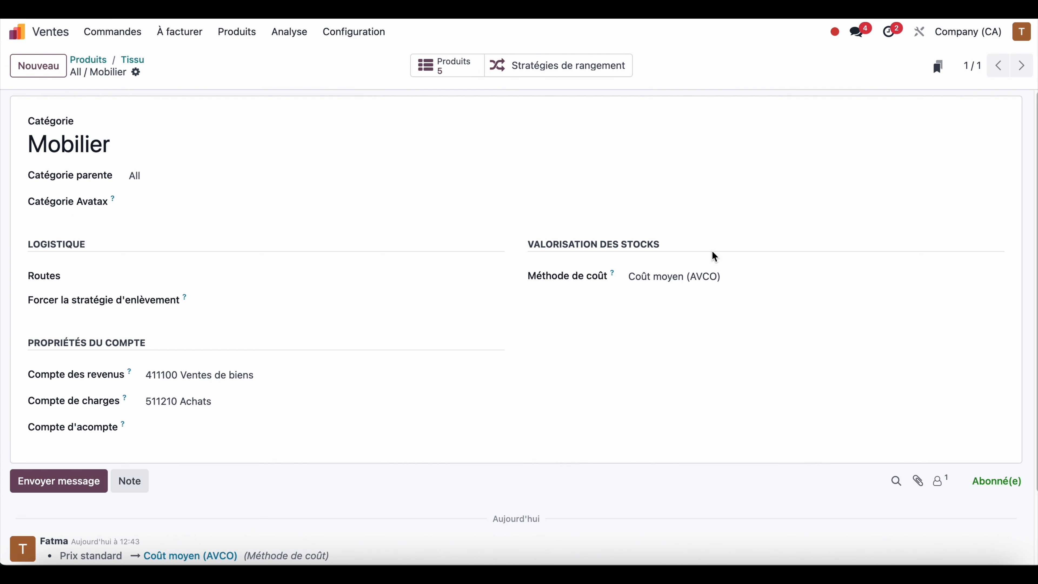
click(131, 61)
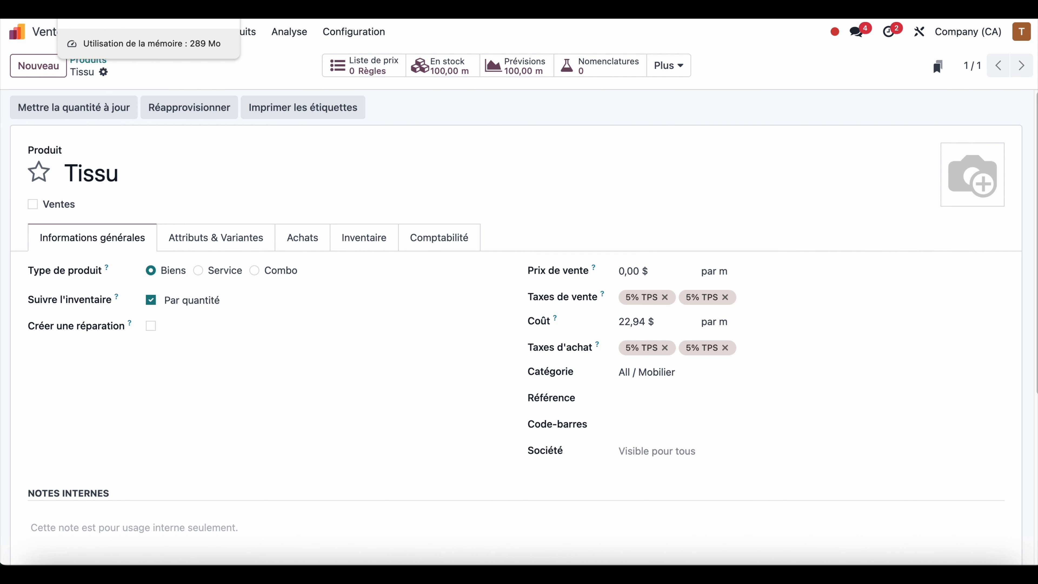
click(102, 9)
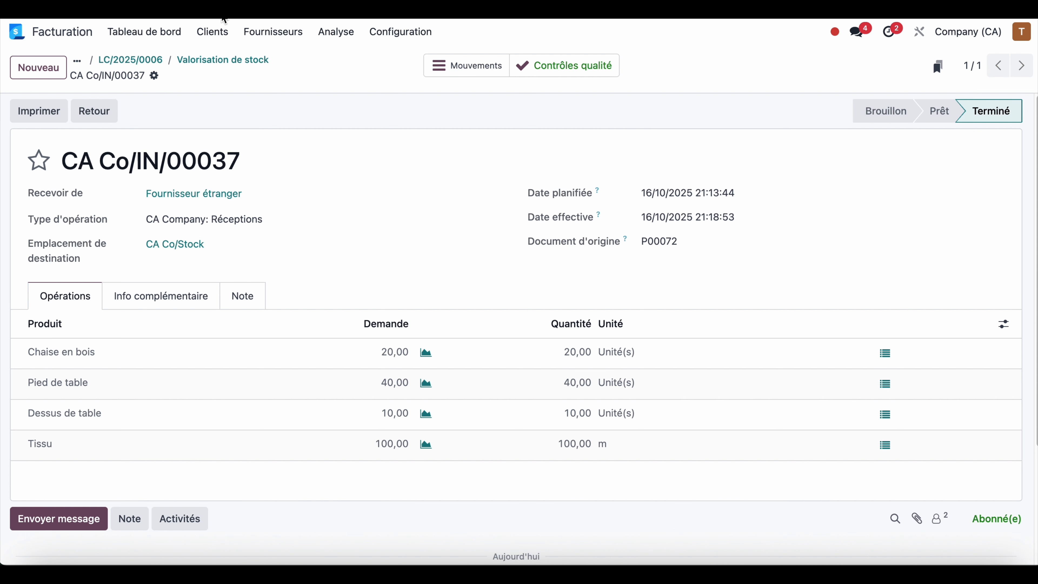
In the Ventes app, create a quotation for an existing customer with one unit of Salle à manger de luxe x6P
click(17, 33)
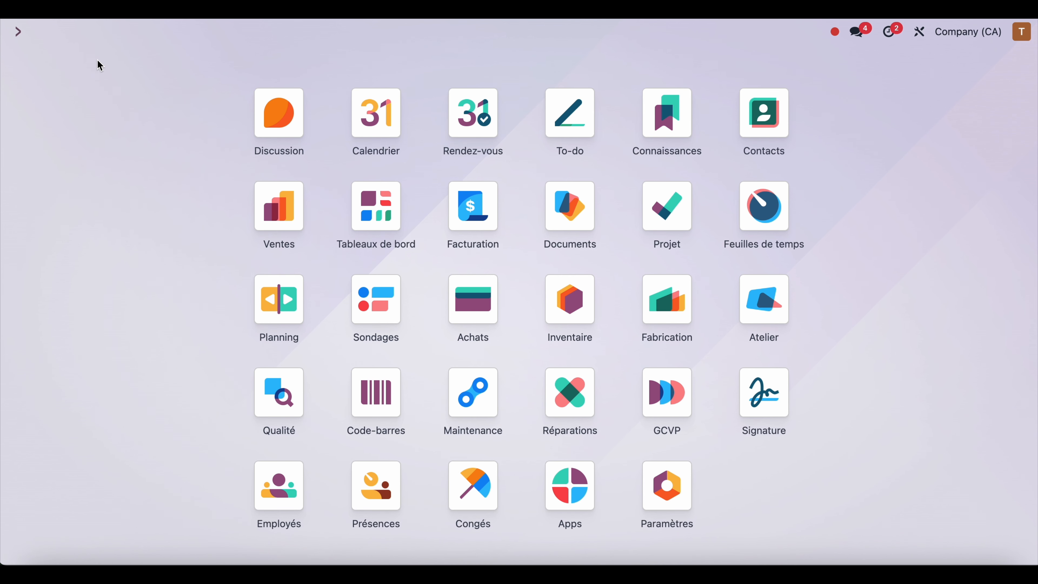
click(279, 211)
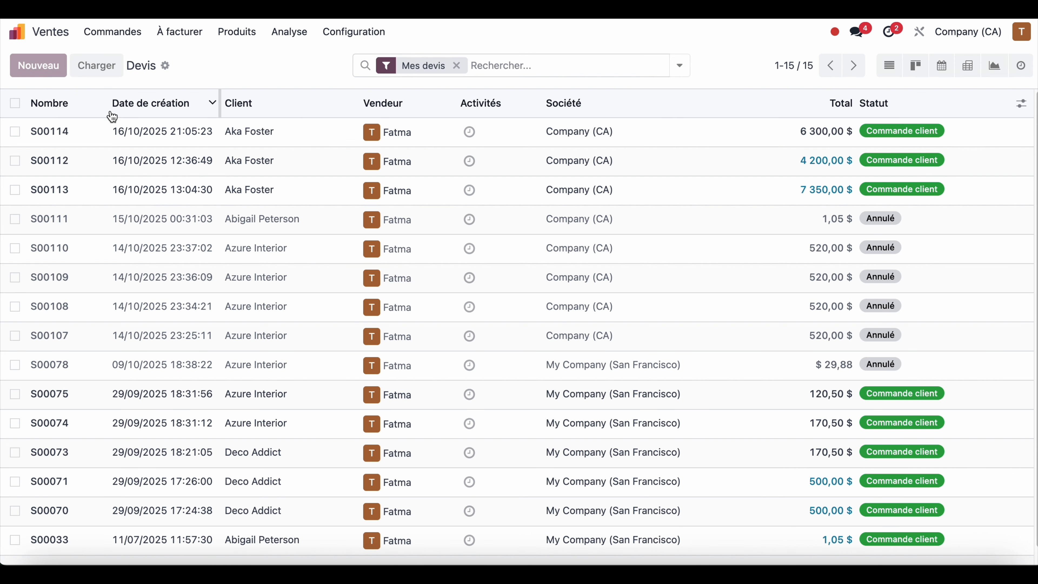
click(220, 192)
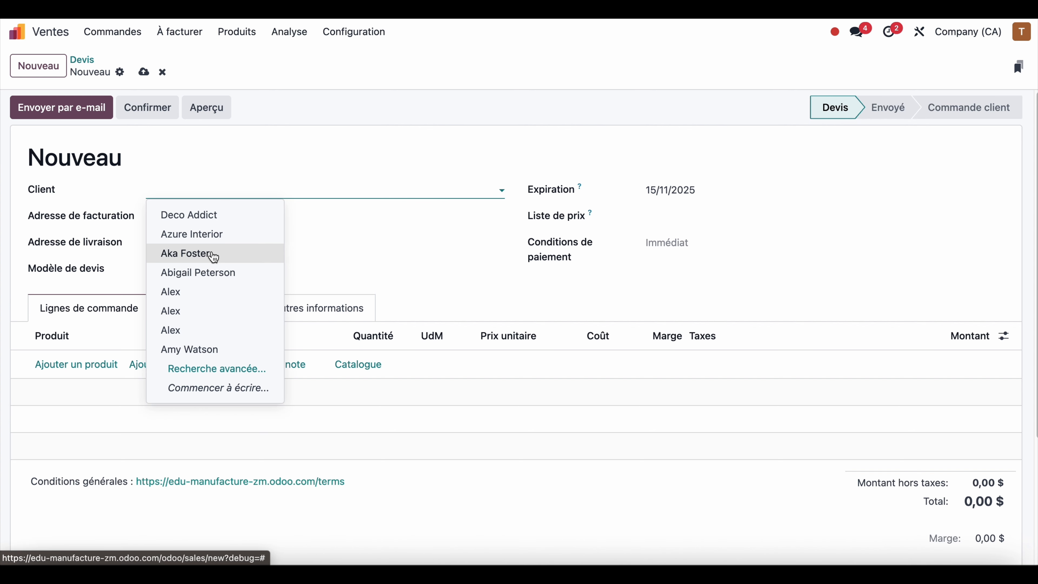
click(213, 255)
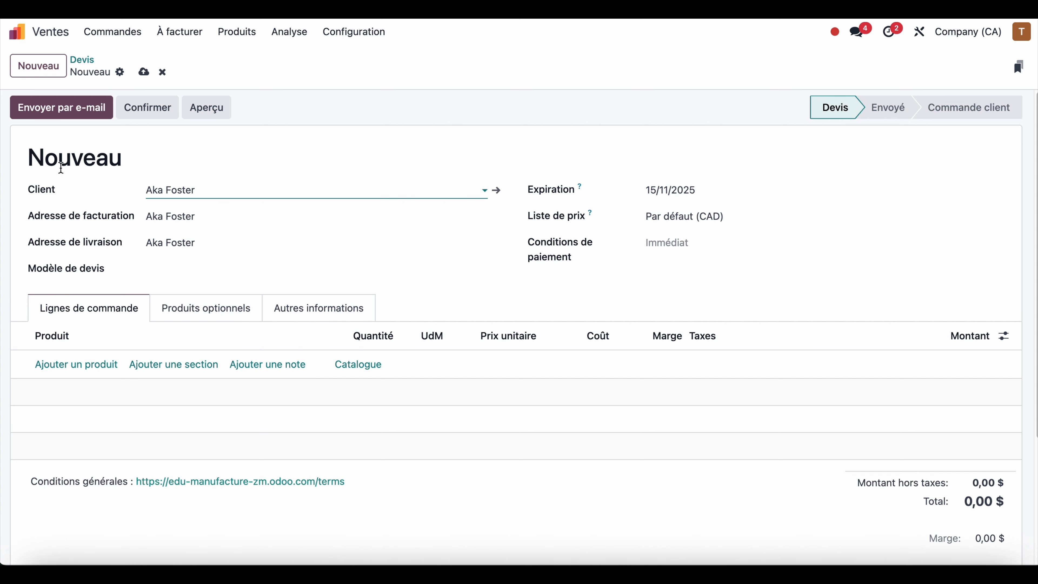
click(86, 364)
text(sall)
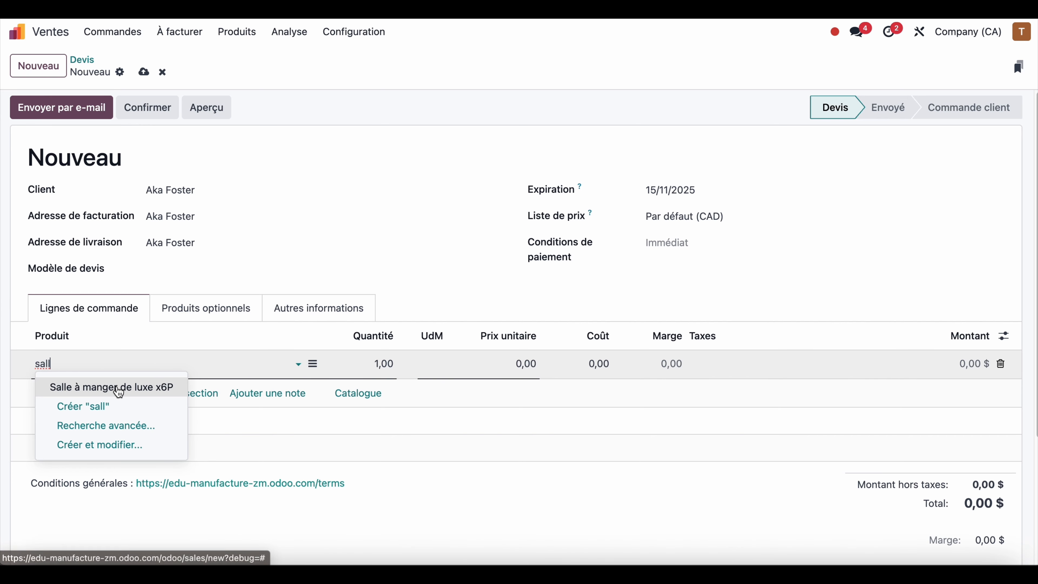
click(118, 388)
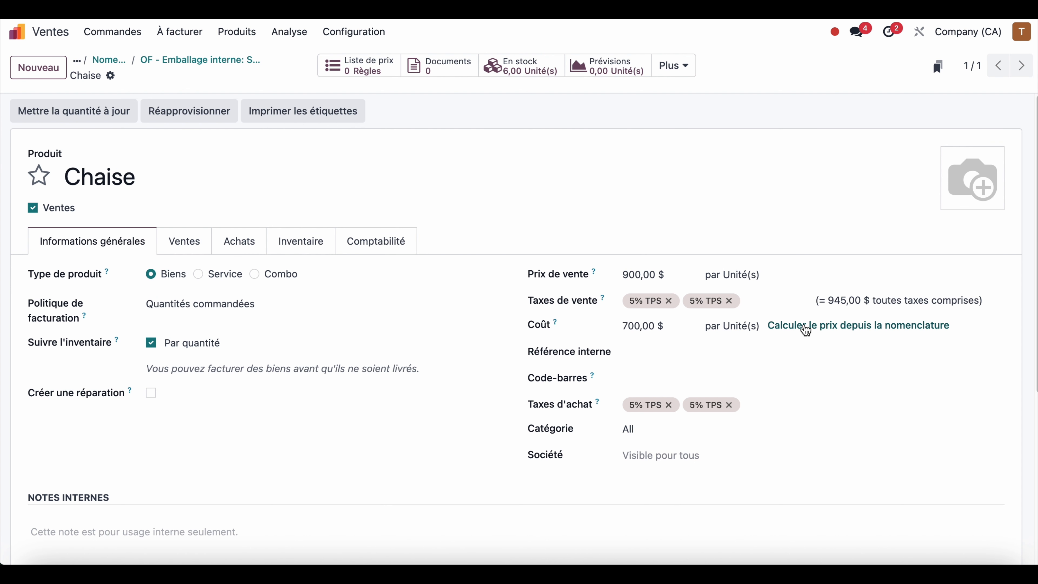
Open the bill of materials of Salle à manger de luxe x6P from the quotation line's product
mouse_move(804, 330)
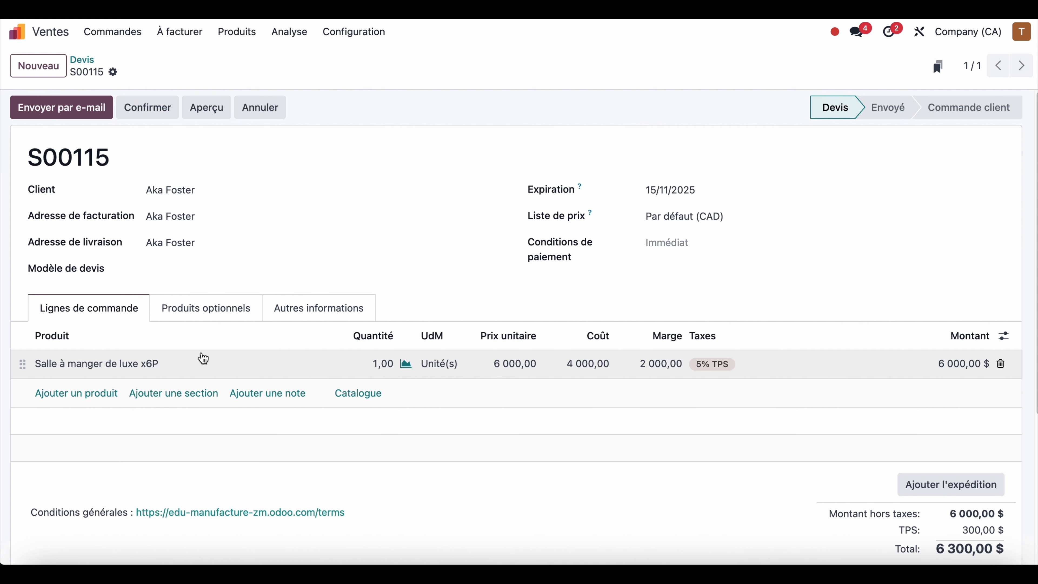
click(196, 361)
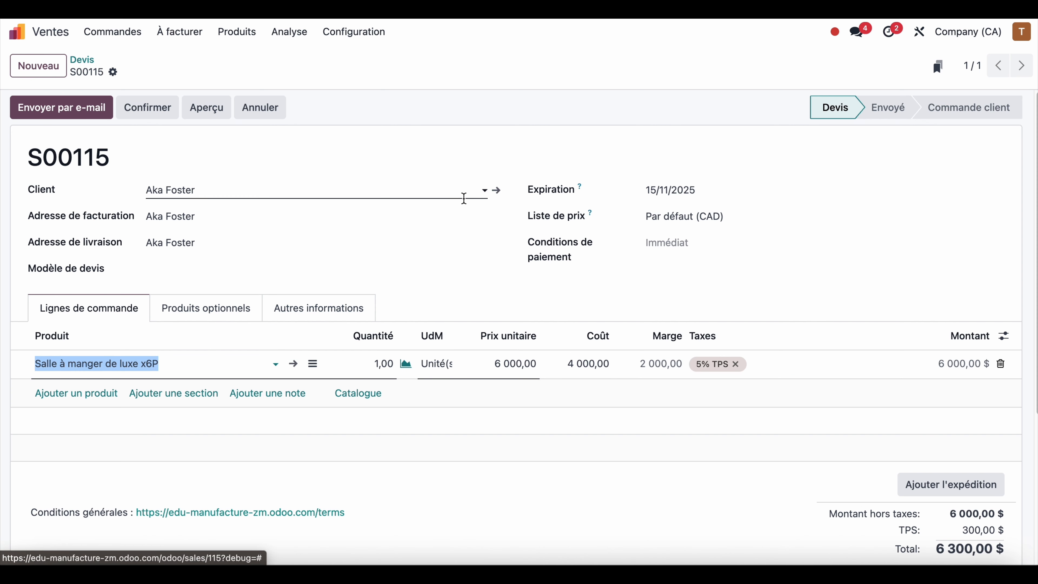
click(293, 363)
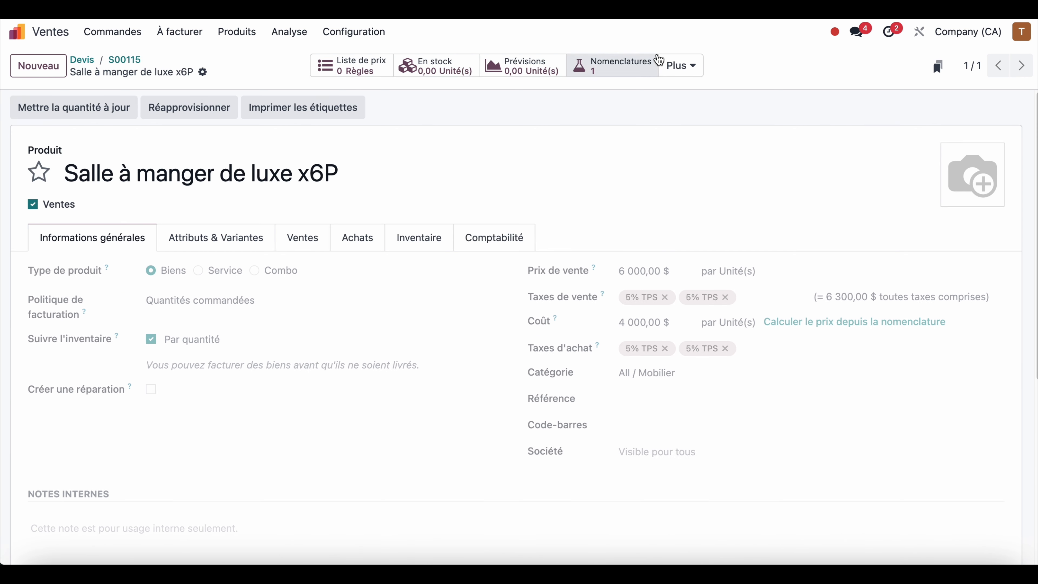
click(621, 65)
click(371, 137)
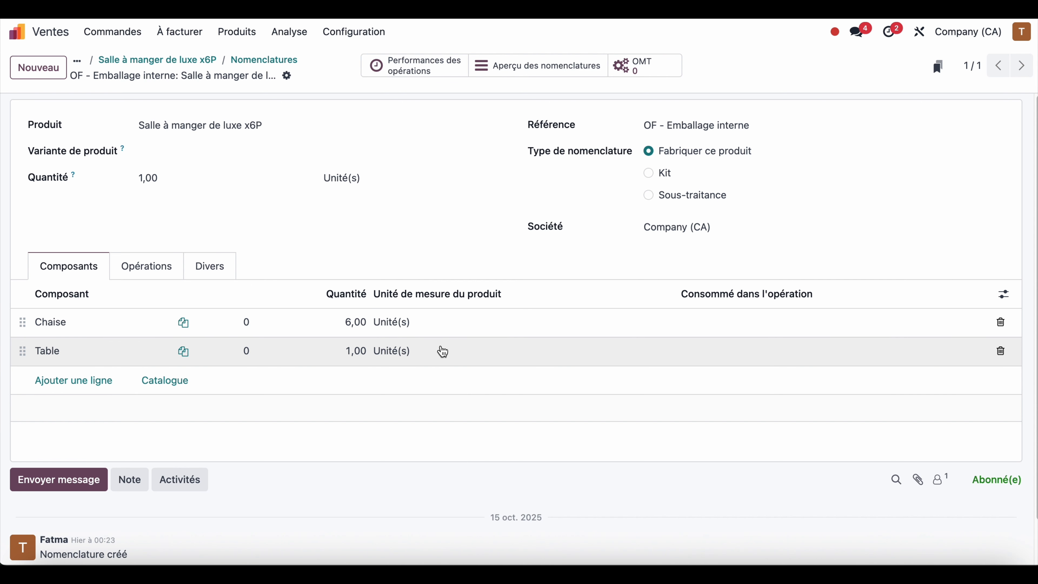
Review the operations, reference and components of the dining room's internal packaging bill of materials
click(143, 268)
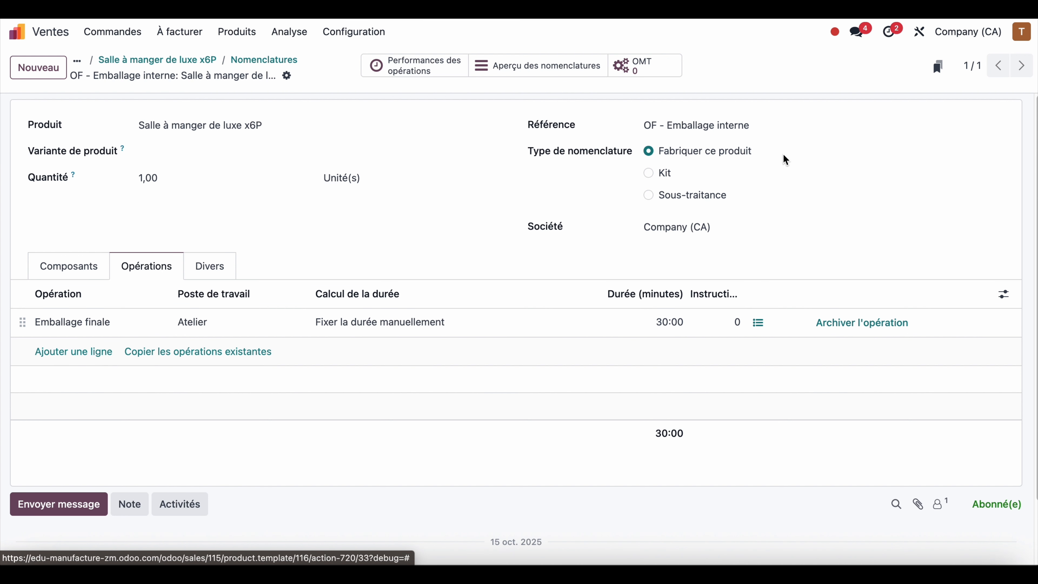
triple_click(765, 126)
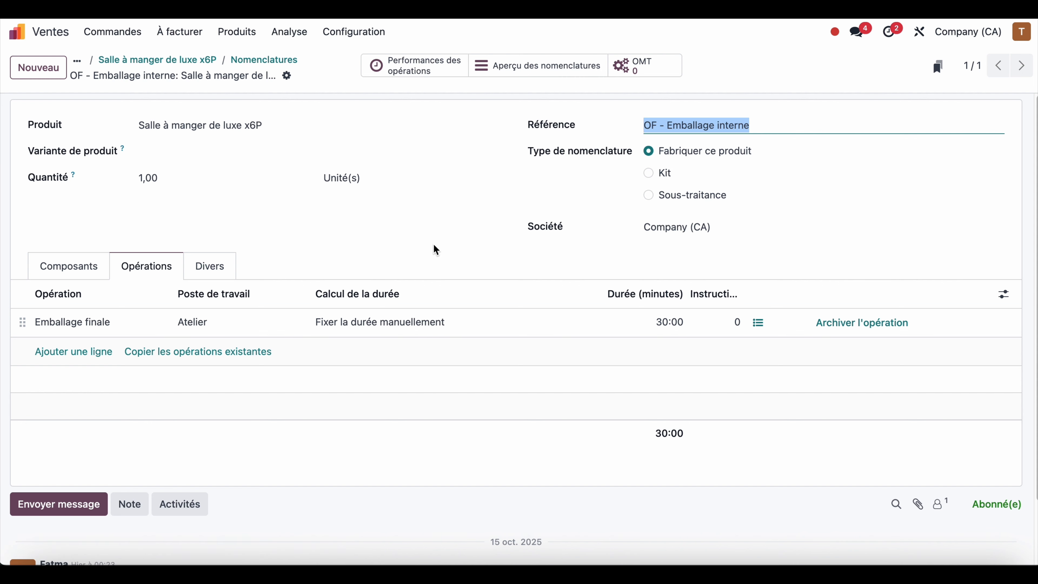
click(65, 272)
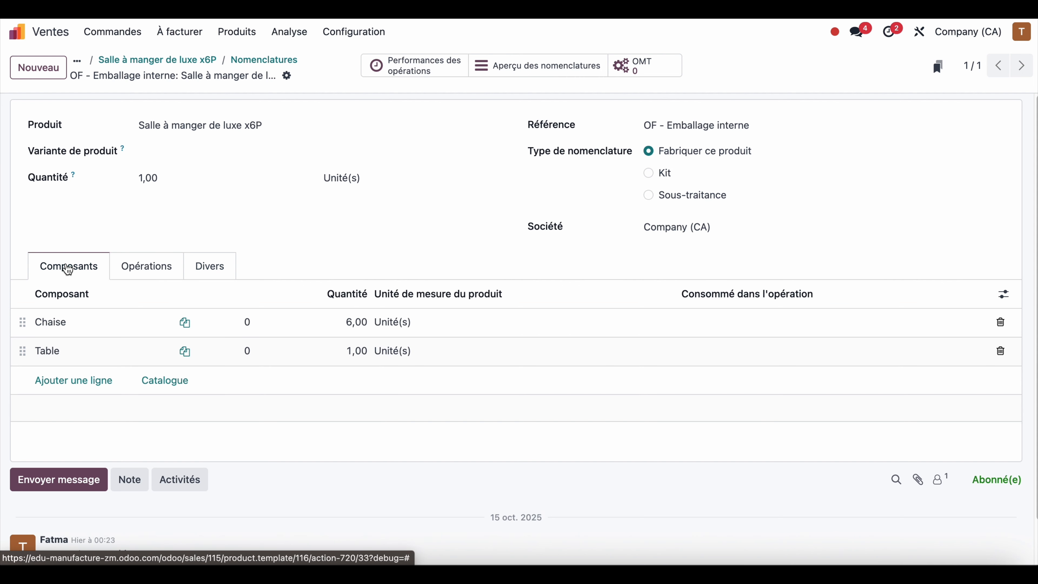
Open the Chaise component's product and view its bill of materials
click(82, 327)
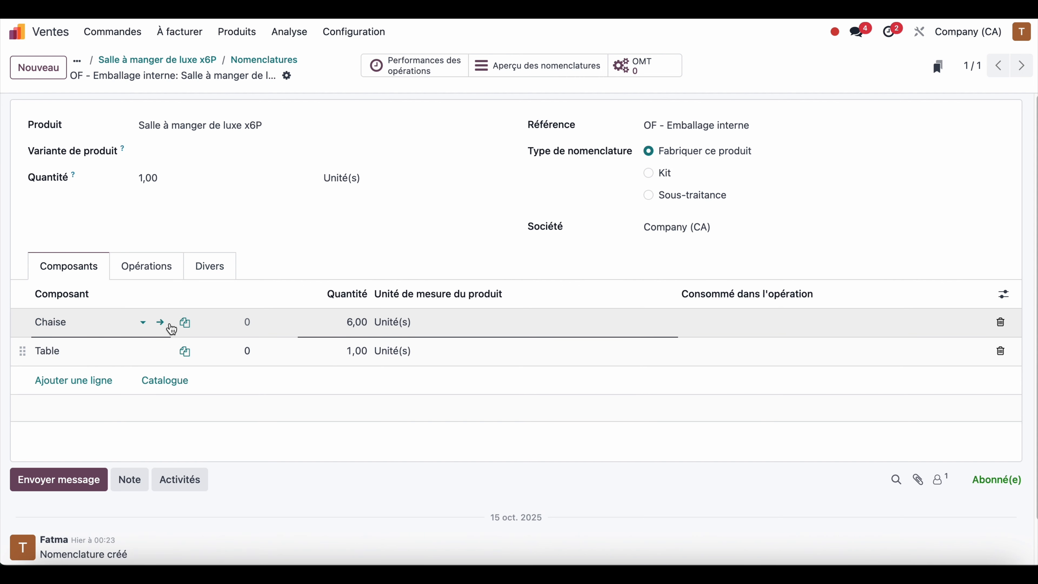
click(162, 323)
click(672, 66)
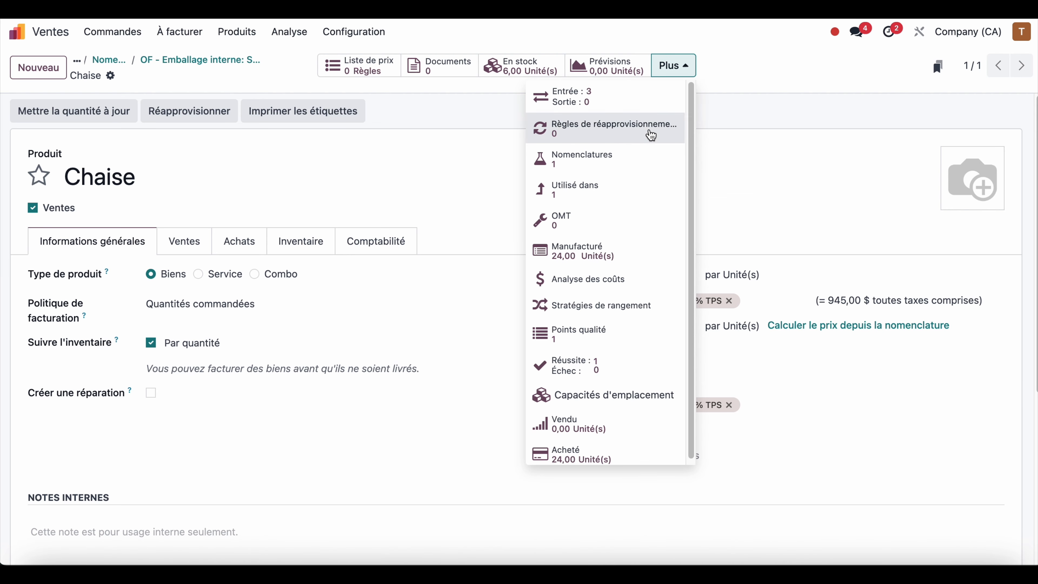
click(591, 160)
click(323, 146)
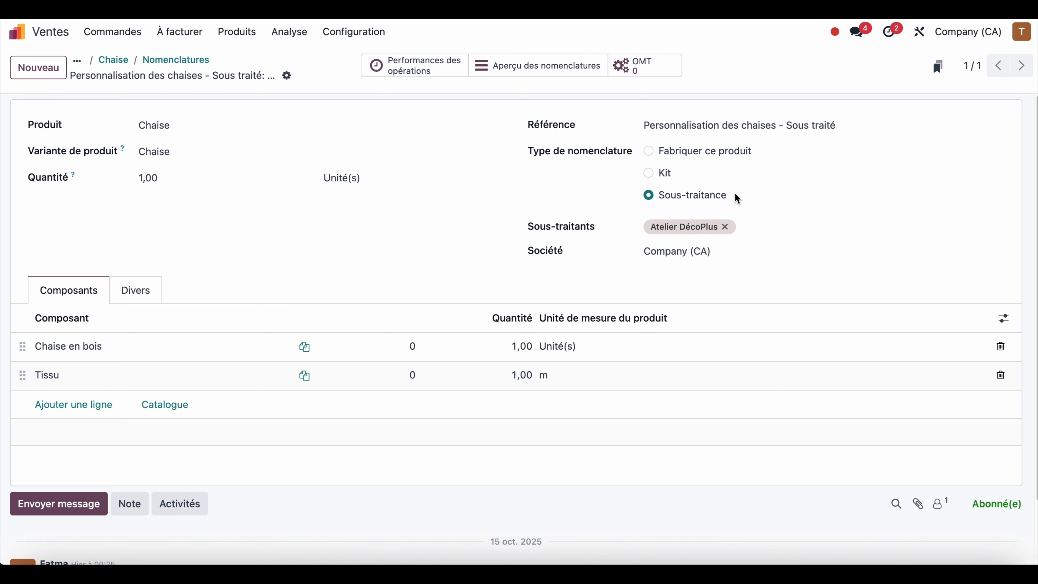
Check the reference of the chair's subcontracting bill of materials, then recompute the Chaise product's cost from its bill of materials
drag(645, 123, 775, 122)
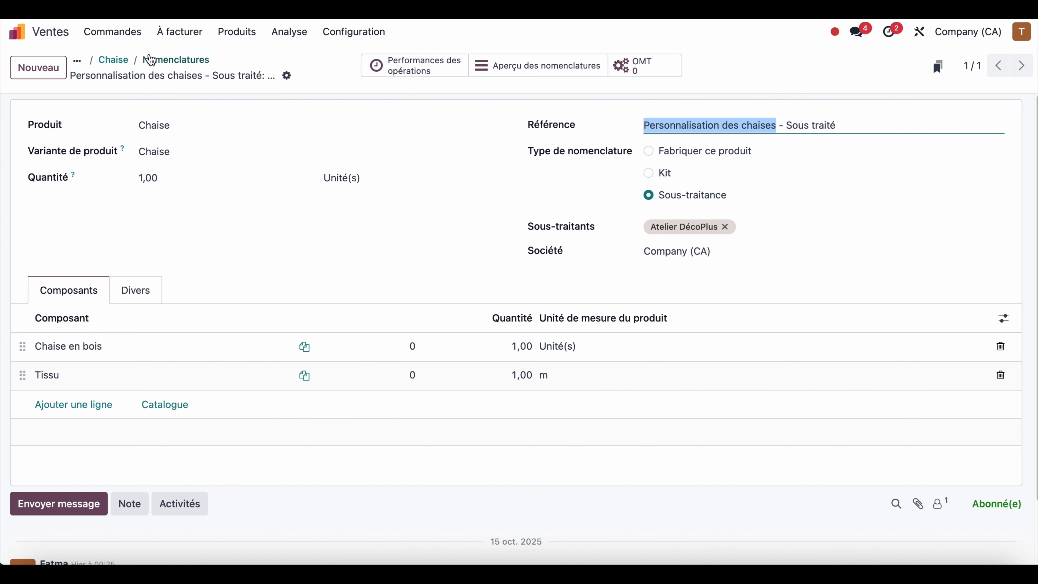
click(112, 58)
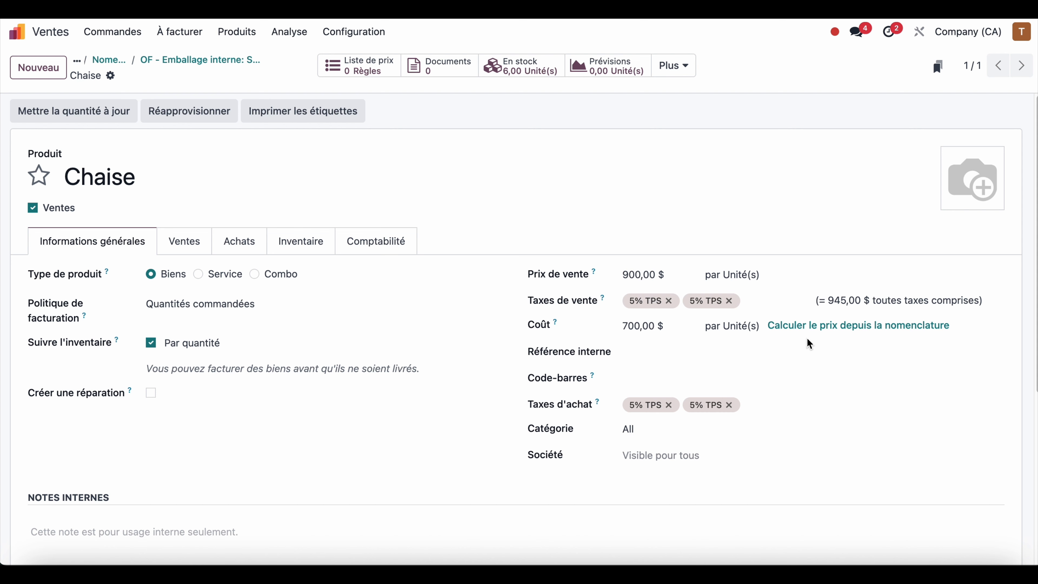
click(816, 327)
Open the Table component through the dining room's bill of materials and recompute its cost from its own bill of materials
click(107, 61)
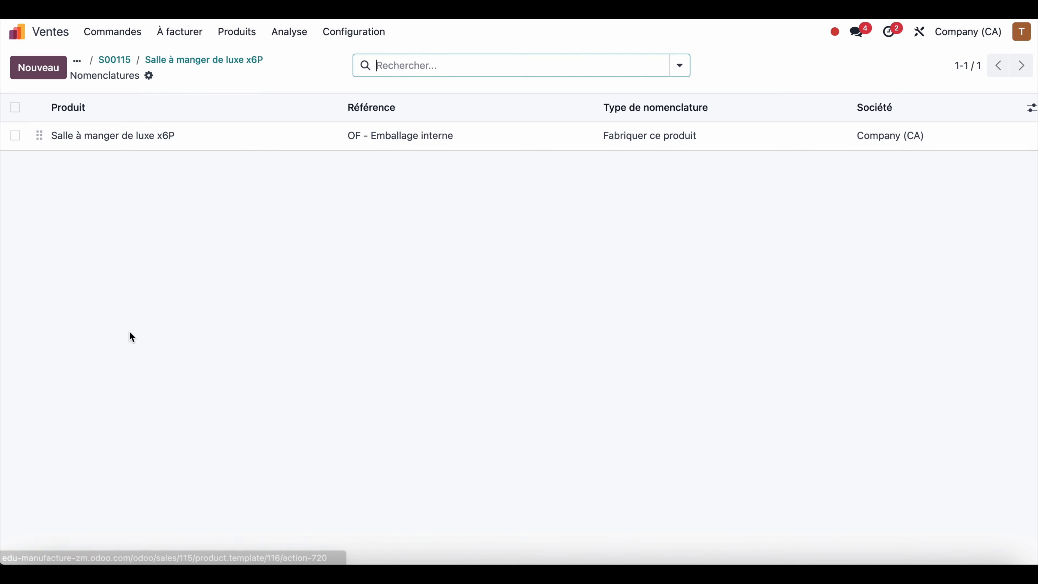
click(156, 147)
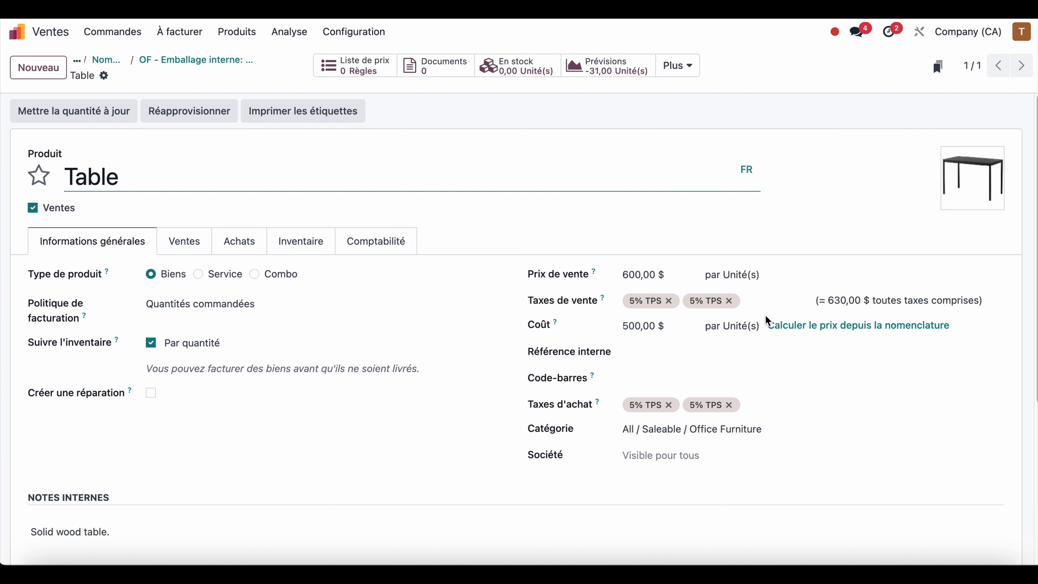
click(854, 328)
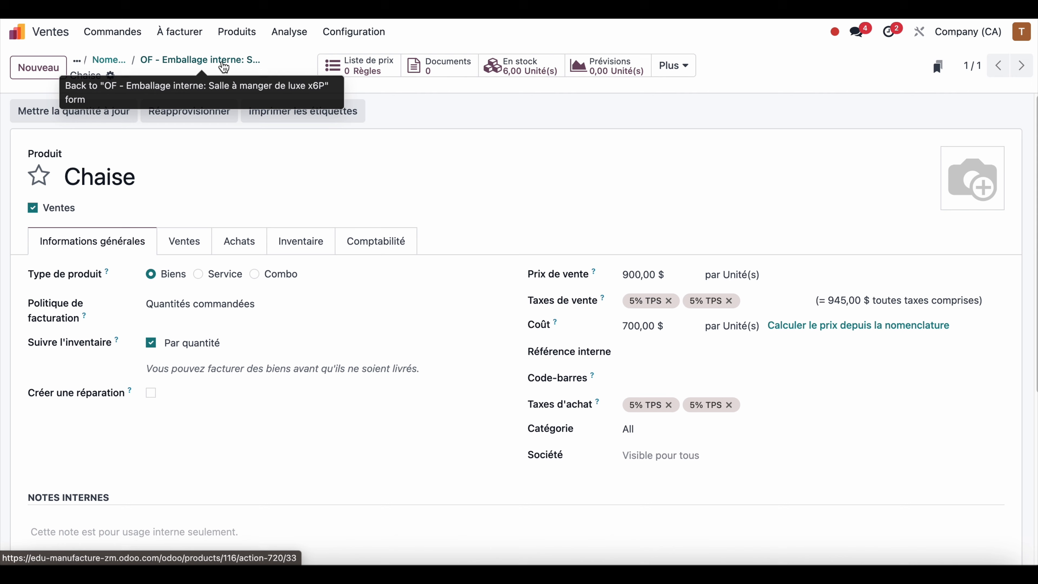
Return to the Salle à manger de luxe x6P product and recompute its cost from the bill of materials
click(222, 62)
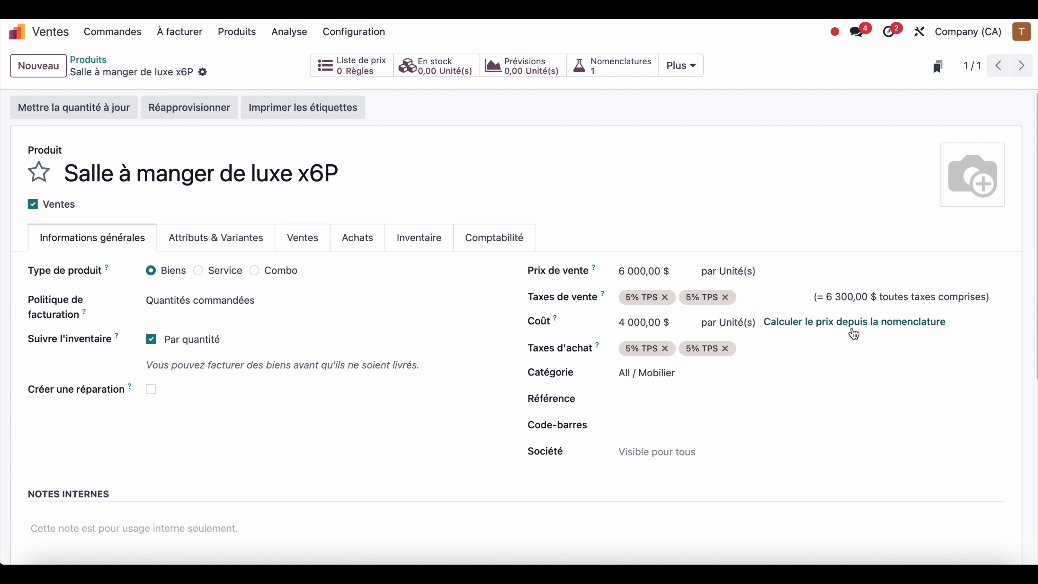
click(816, 323)
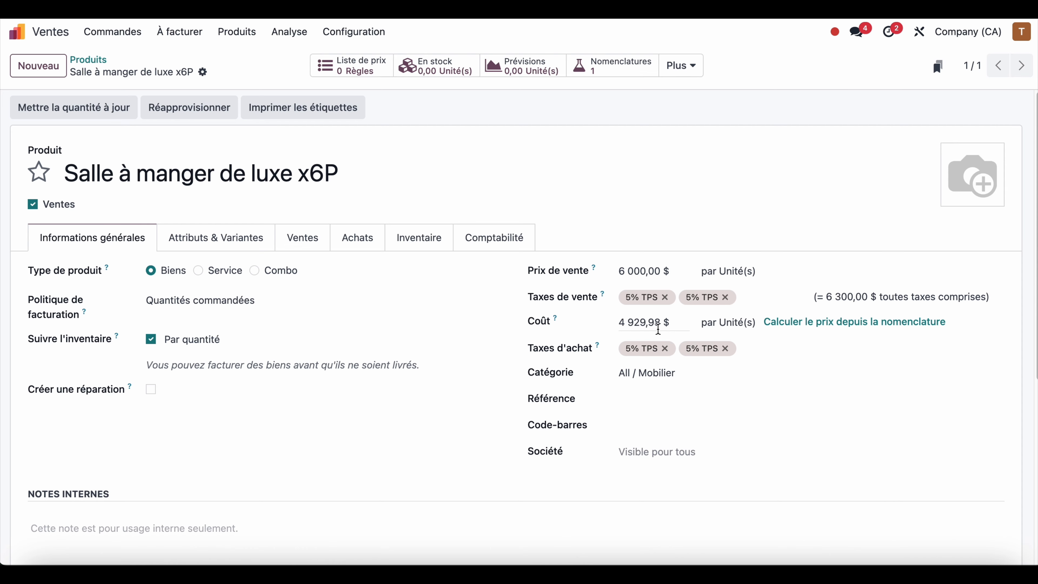
Reopen the newest quotation from the full quotations list and clear the product on its order line
click(88, 60)
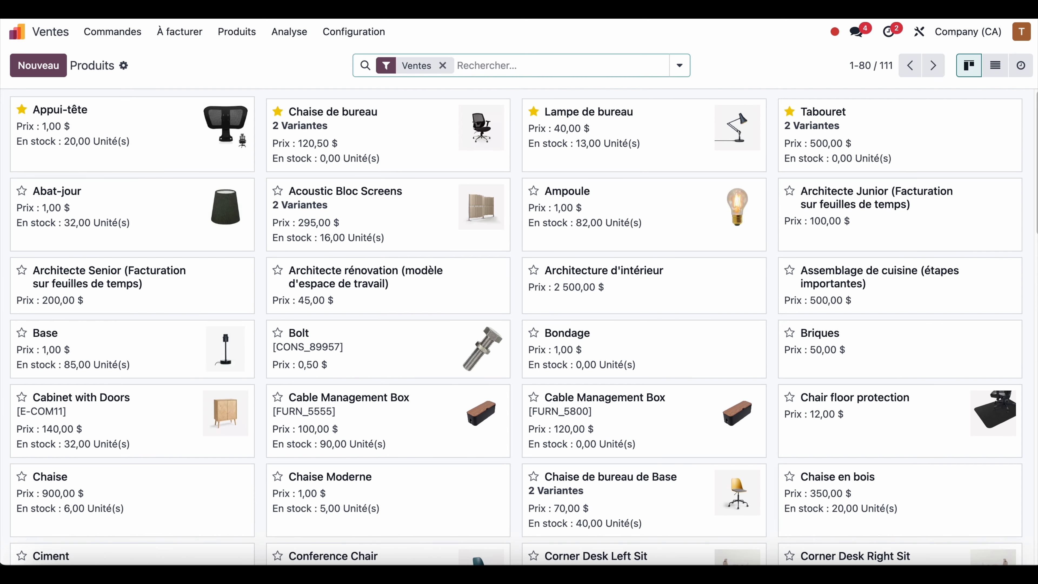
click(117, 32)
click(129, 57)
click(457, 65)
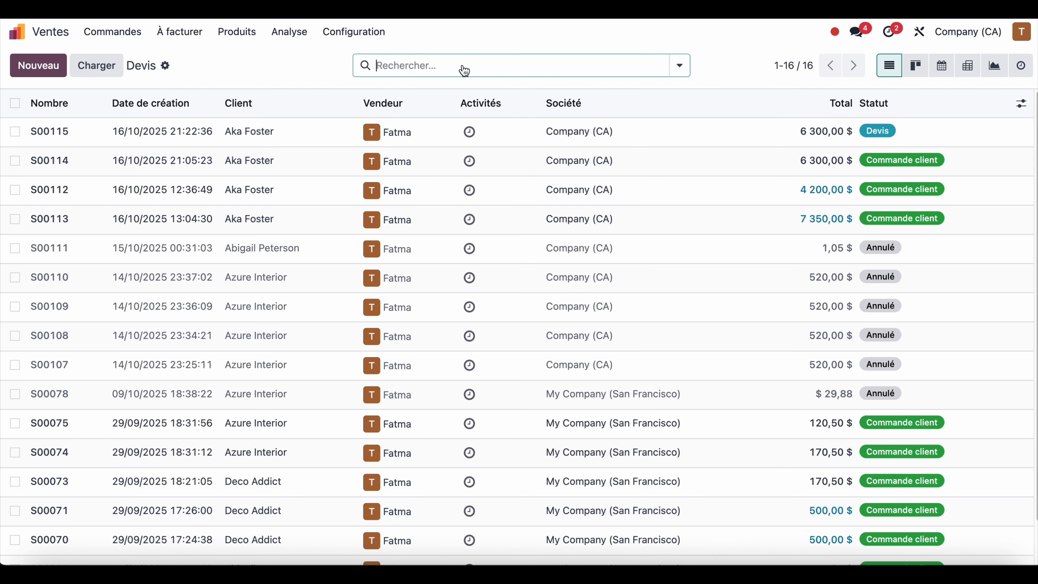
click(282, 136)
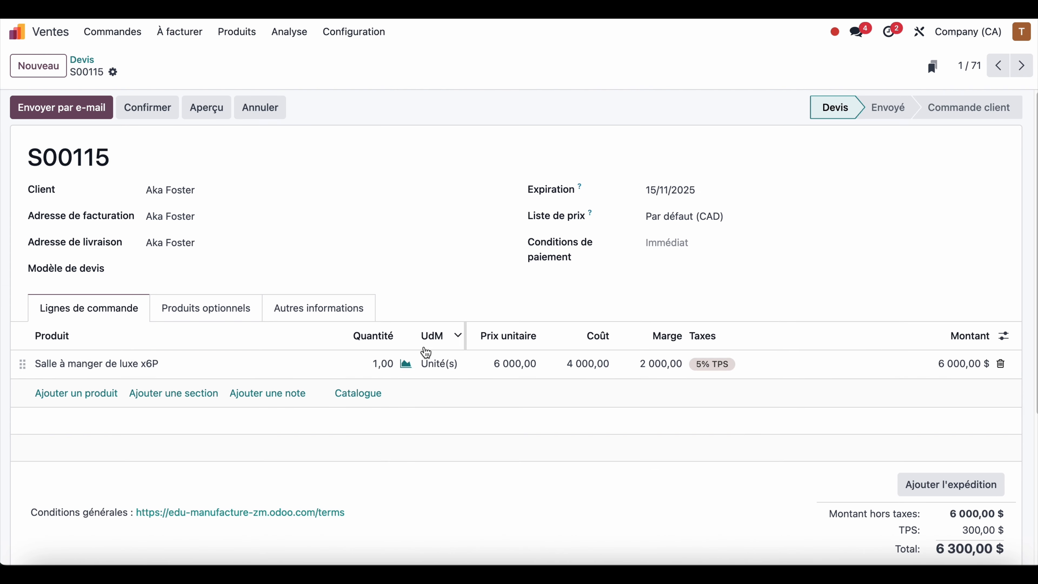
click(165, 361)
key(BackSpace)
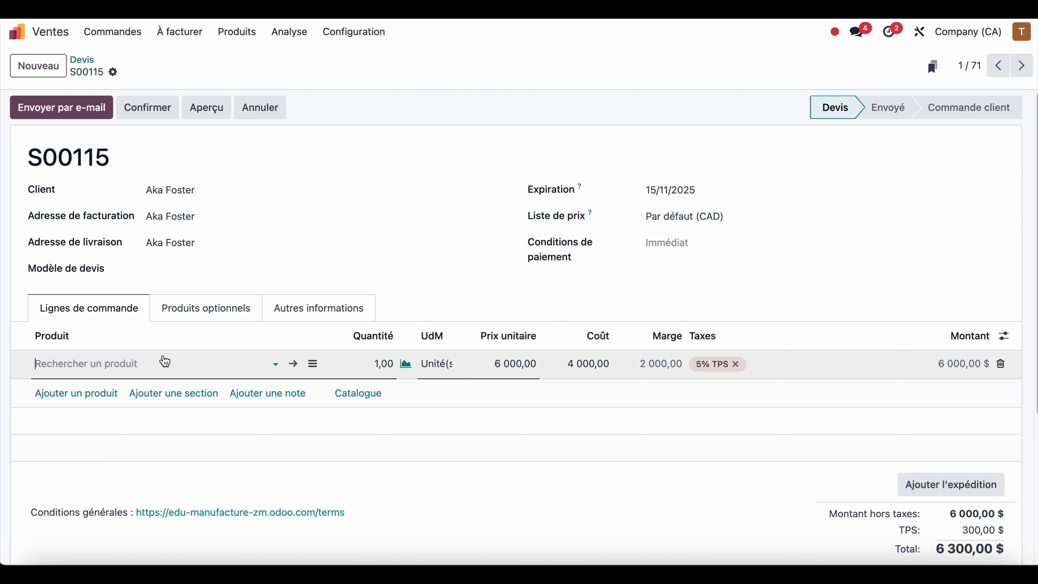